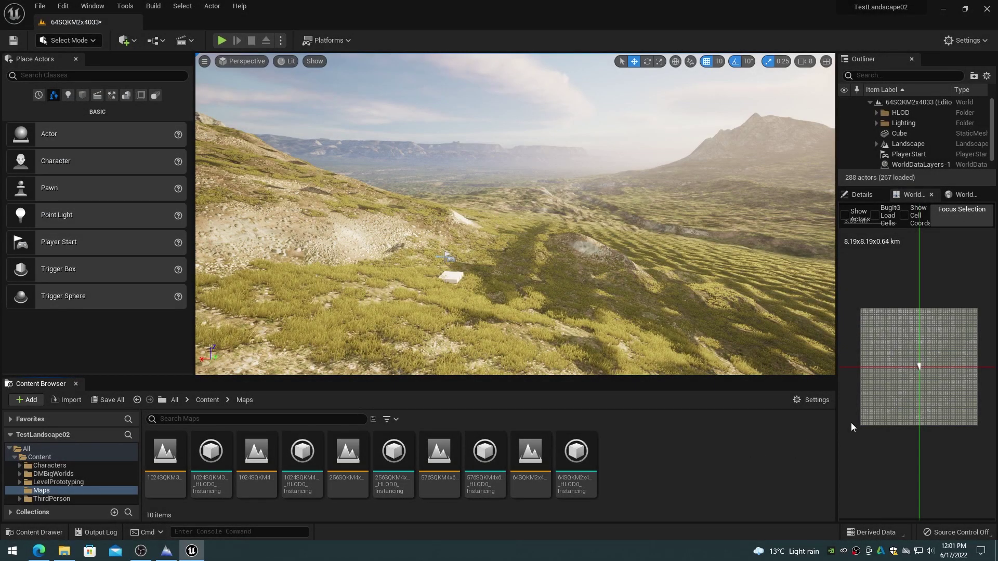
# - Unload all landscape cells from the minimap, then load only the cells around the player start
pyautogui.rightClick(899, 386)
pyautogui.click(925, 426)
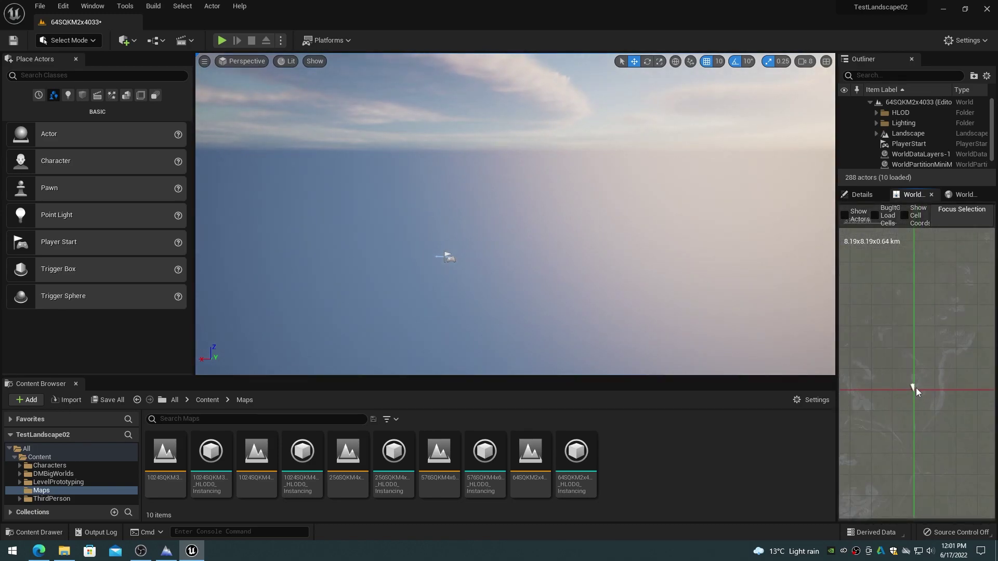
pyautogui.scroll(5, 916, 388)
pyautogui.moveTo(899, 373); pyautogui.dragTo(925, 406)
pyautogui.rightClick(925, 406)
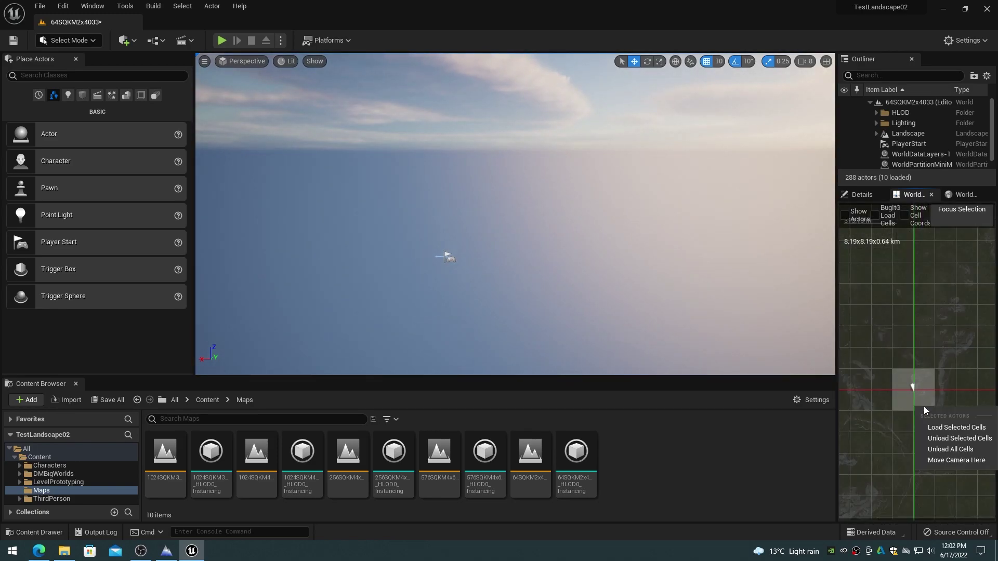
pyautogui.click(944, 425)
# - Fly over the terrain and load a second block of minimap cells to view the rocky ridge
pyautogui.moveTo(499, 276); pyautogui.dragTo(622, 297, button='right')
pyautogui.press('w')
pyautogui.moveTo(879, 348); pyautogui.dragTo(949, 487)
pyautogui.rightClick(942, 485)
pyautogui.click(956, 444)
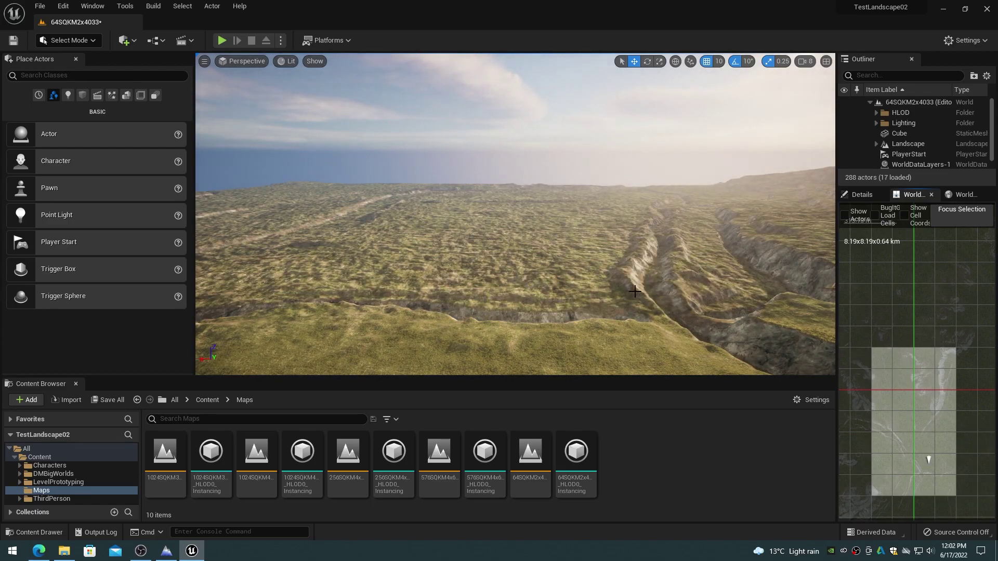
pyautogui.moveTo(515, 219); pyautogui.dragTo(515, 219, button='right')
pyautogui.moveTo(614, 295); pyautogui.dragTo(615, 295, button='right')
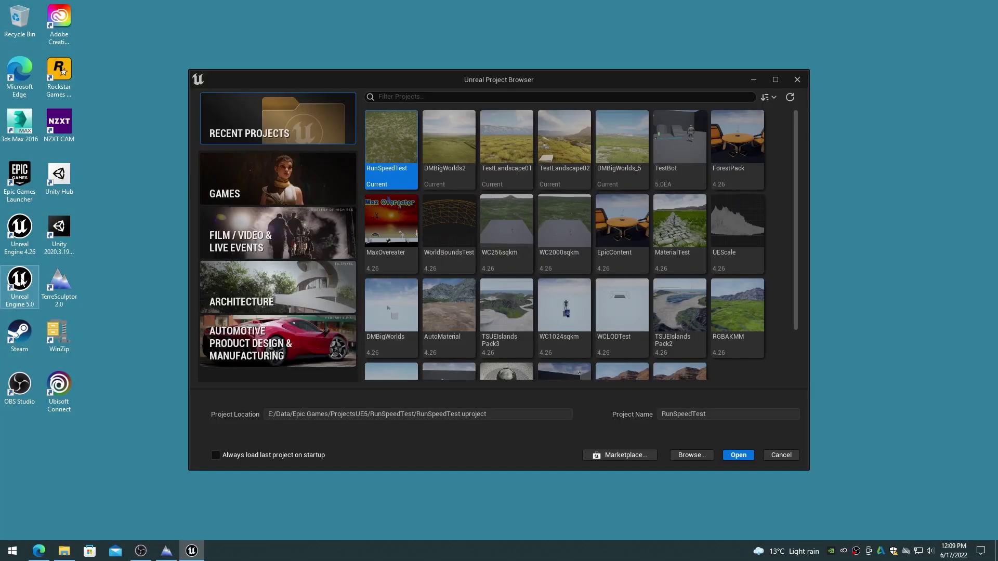
# - Pick the Third Person template from the Games category
pyautogui.click(290, 186)
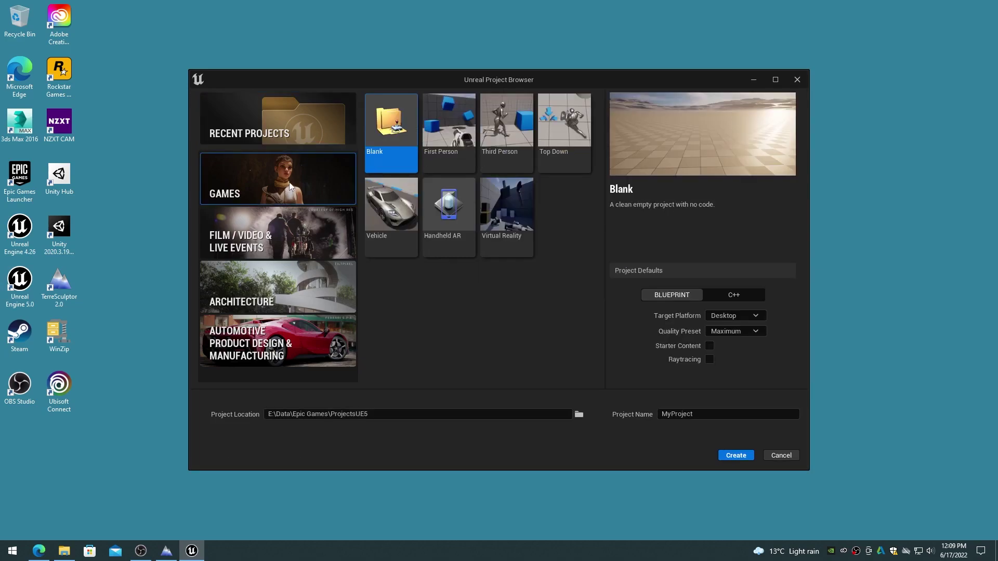
pyautogui.click(513, 136)
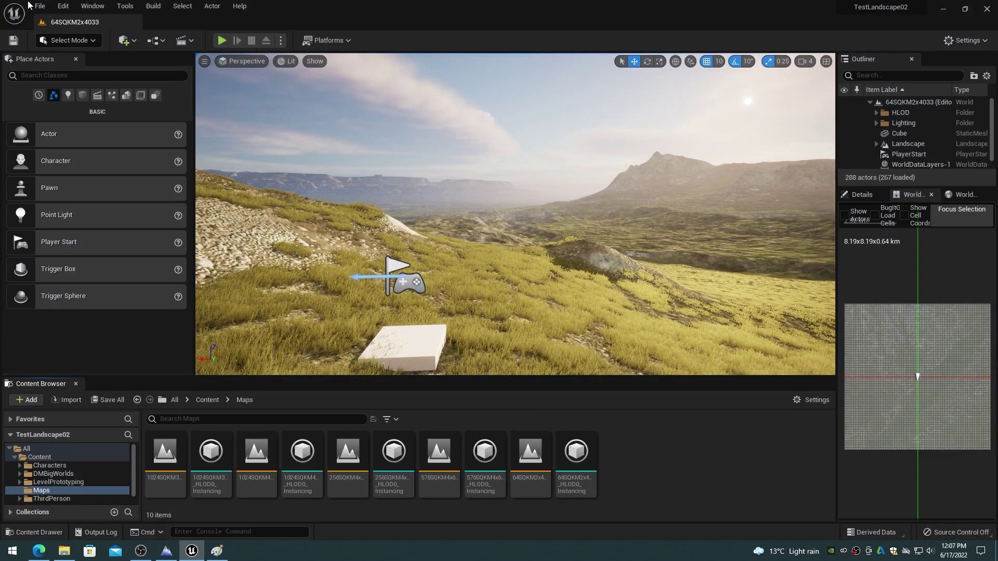
# - Preview the Open World new-level template, then open Tools > Convert Level for the Maps levels
pyautogui.click(40, 6)
pyautogui.click(78, 34)
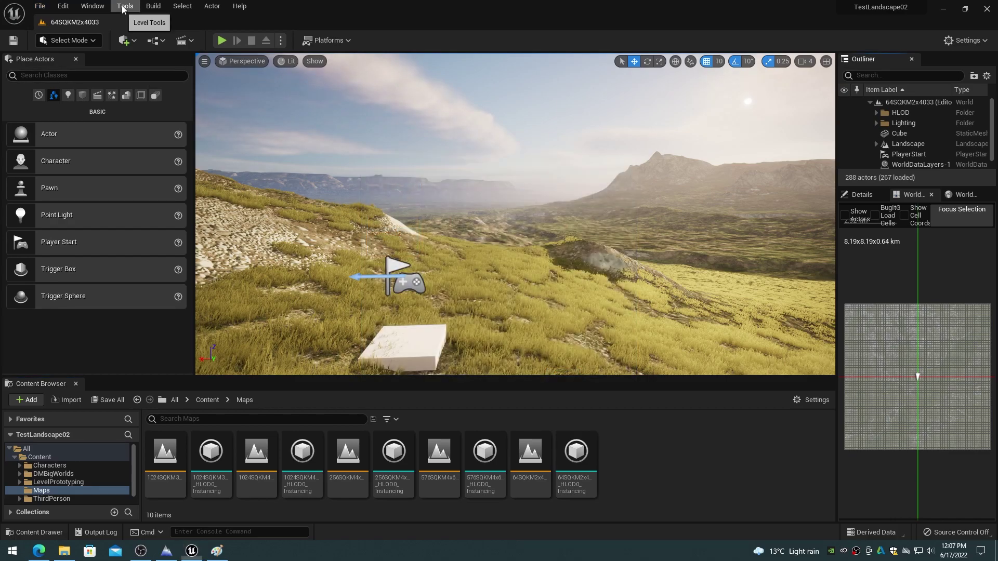
pyautogui.click(125, 6)
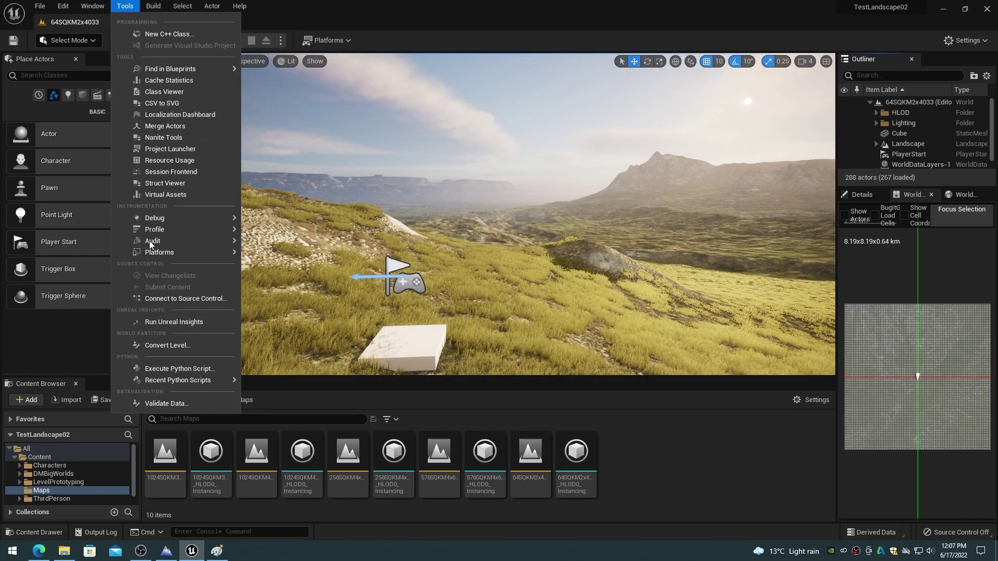
pyautogui.click(164, 344)
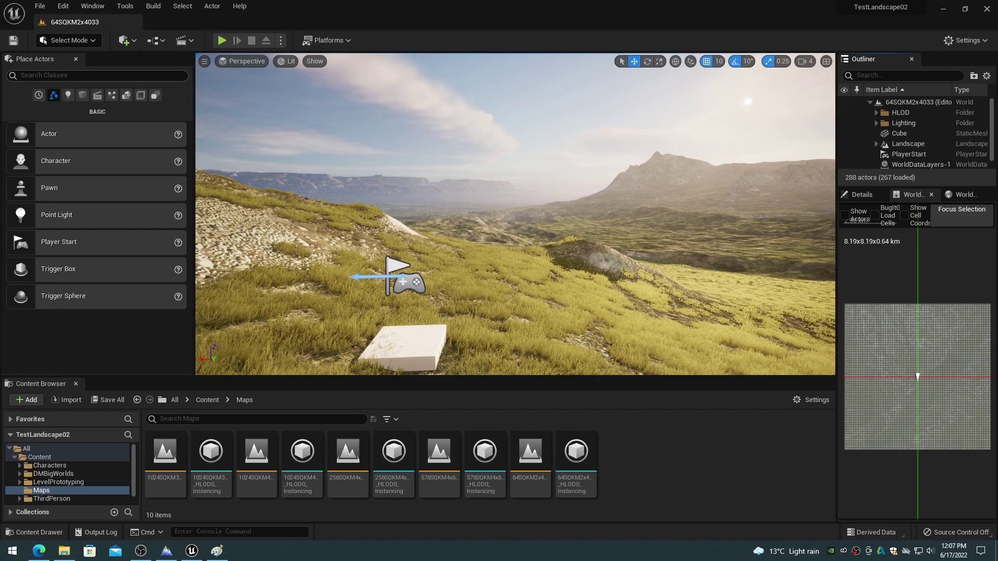
pyautogui.click(125, 6)
pyautogui.click(164, 344)
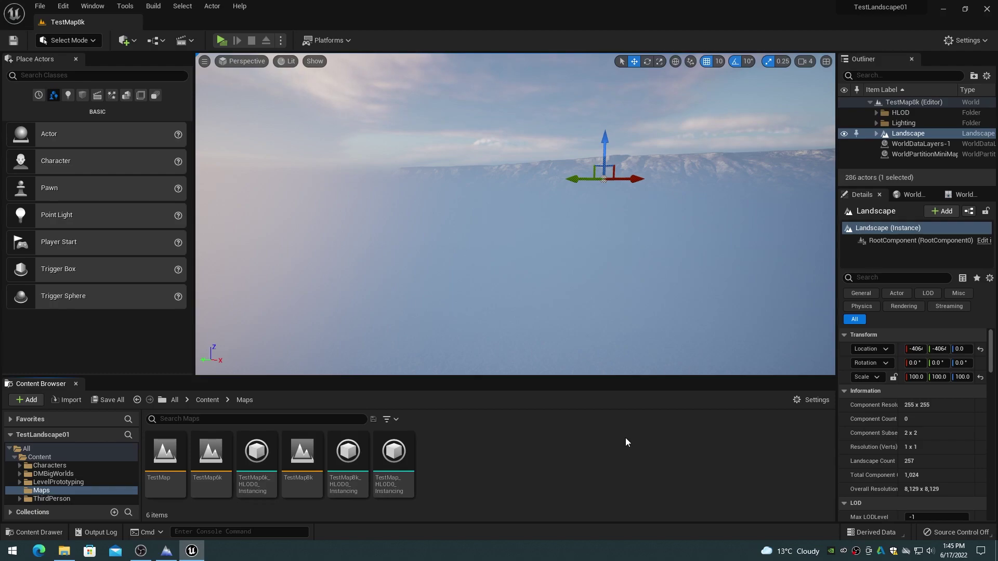
# - Set the TestMap8k Landscape's Location Z to 200000
pyautogui.click(961, 349)
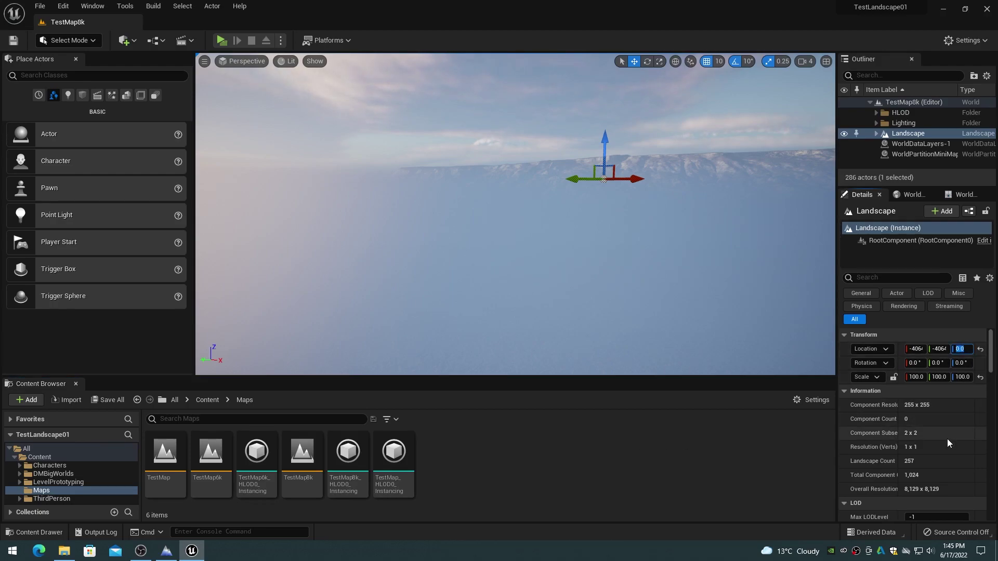
pyautogui.write('20')
pyautogui.write('0000')
pyautogui.press('Return')
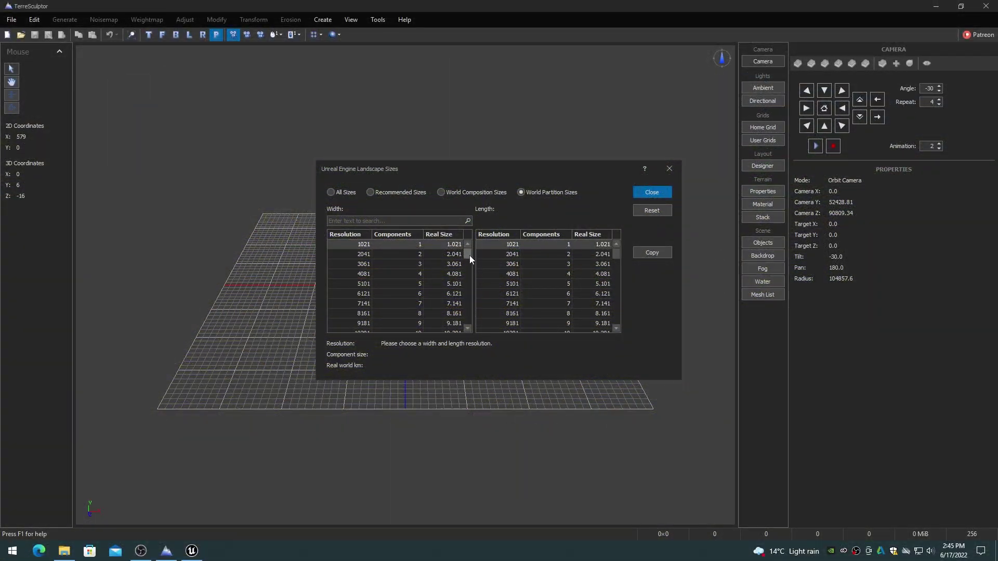
# - Scroll the World Partition Width list down to the 65281 resolution
pyautogui.moveTo(469, 255); pyautogui.dragTo(467, 322)
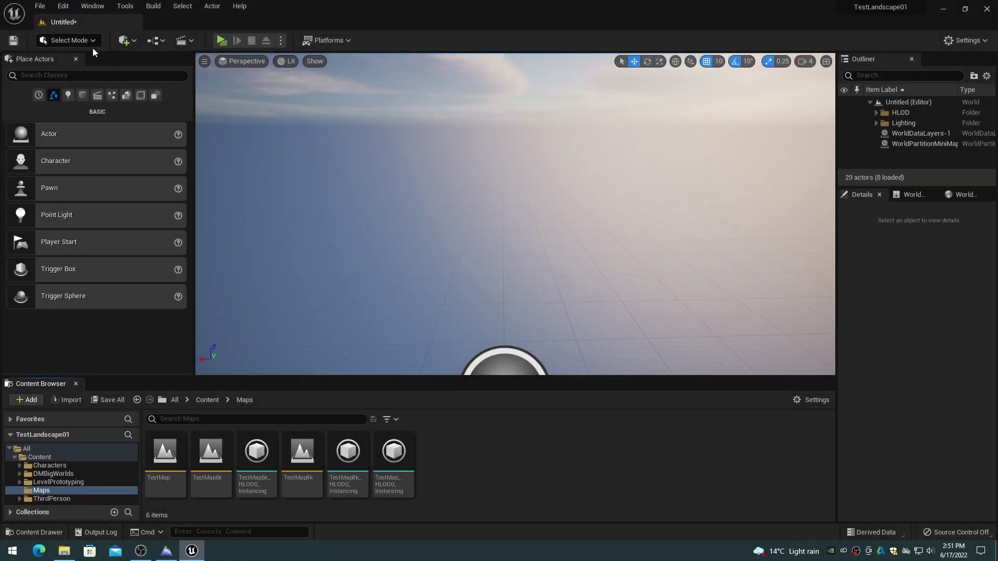
# - In Landscape Mode, import heightmap D:\H_32641x32641.png and preview the 32641×32641 landscape outline
pyautogui.click(76, 40)
pyautogui.click(75, 65)
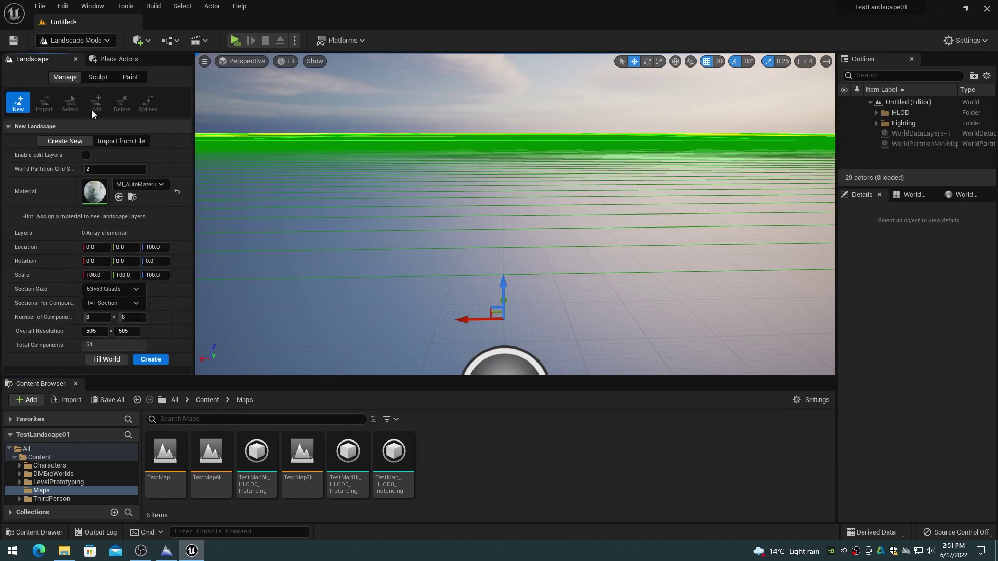
pyautogui.click(120, 142)
pyautogui.click(164, 196)
pyautogui.click(58, 231)
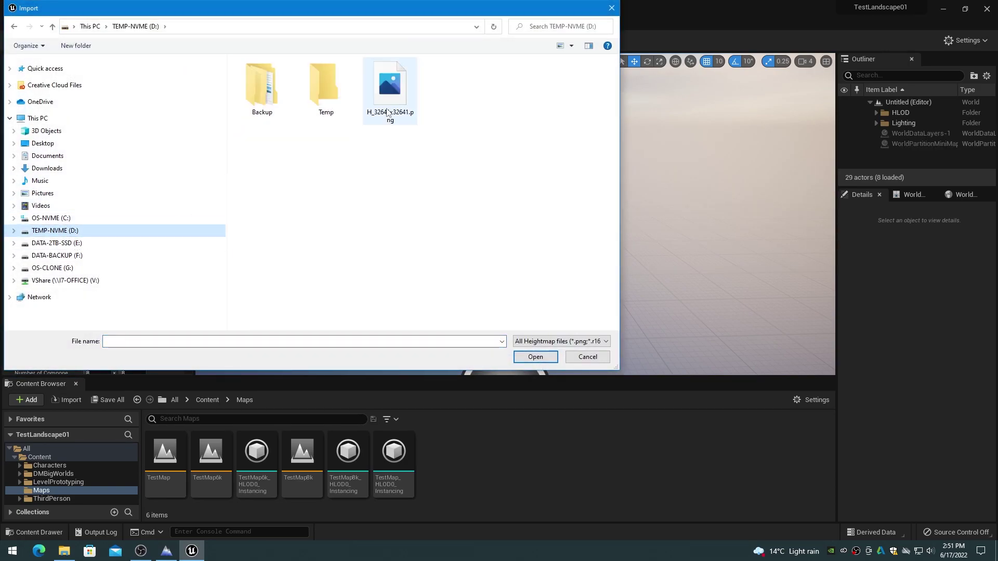
pyautogui.click(390, 88)
pyautogui.click(535, 357)
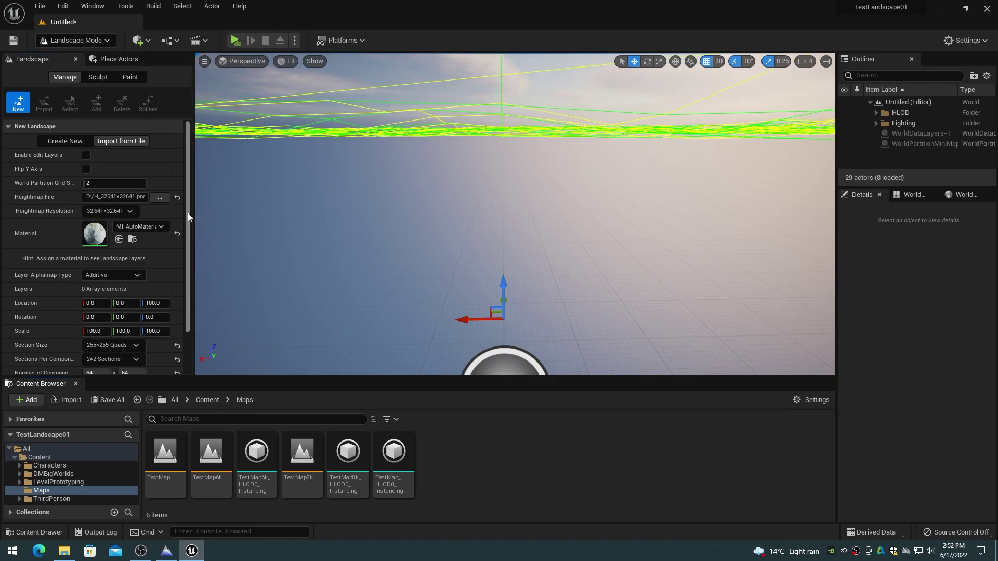
pyautogui.moveTo(188, 216); pyautogui.dragTo(187, 260)
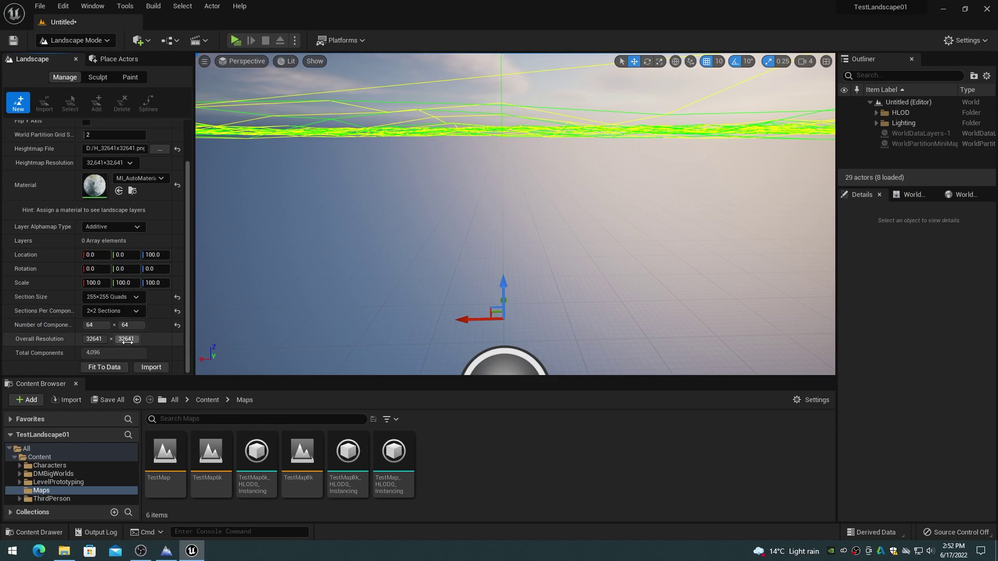
pyautogui.moveTo(352, 278); pyautogui.dragTo(352, 279, button='right')
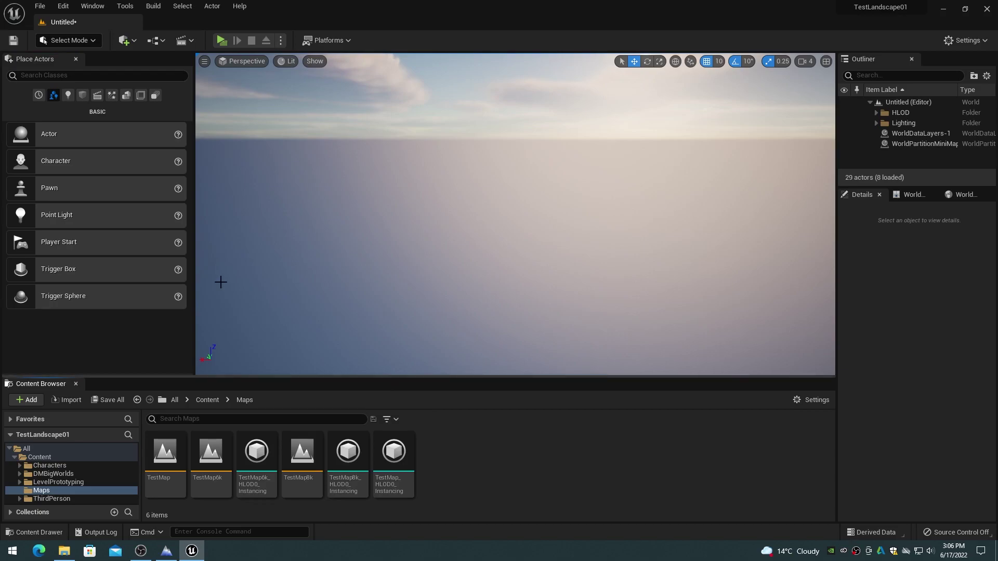
# - In Landscape Mode, choose E:\Data\Tiles\10x10x1009\TenByTen_X0_Y0.png as the tiled heightmap import
pyautogui.click(86, 40)
pyautogui.click(84, 68)
pyautogui.click(160, 198)
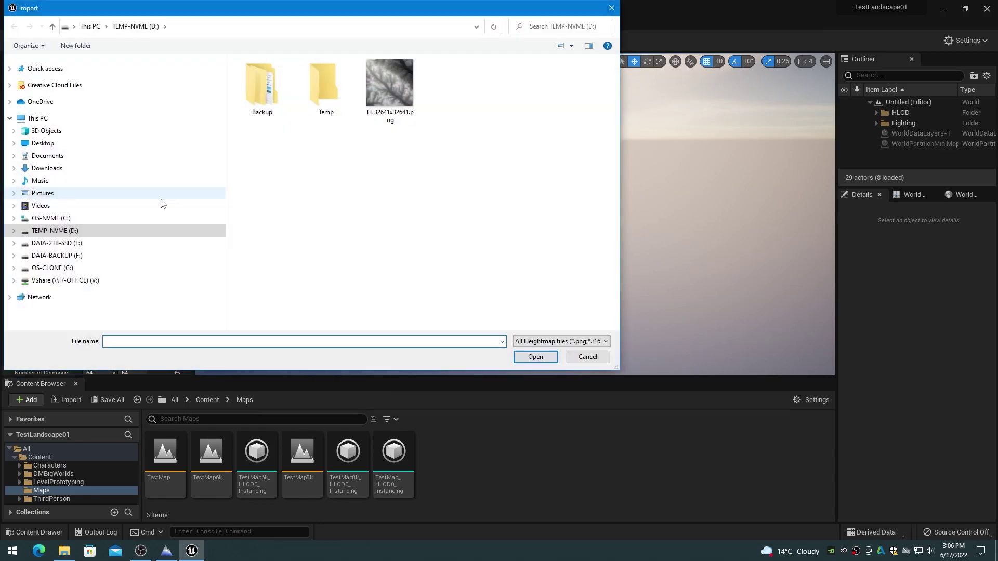
pyautogui.click(56, 242)
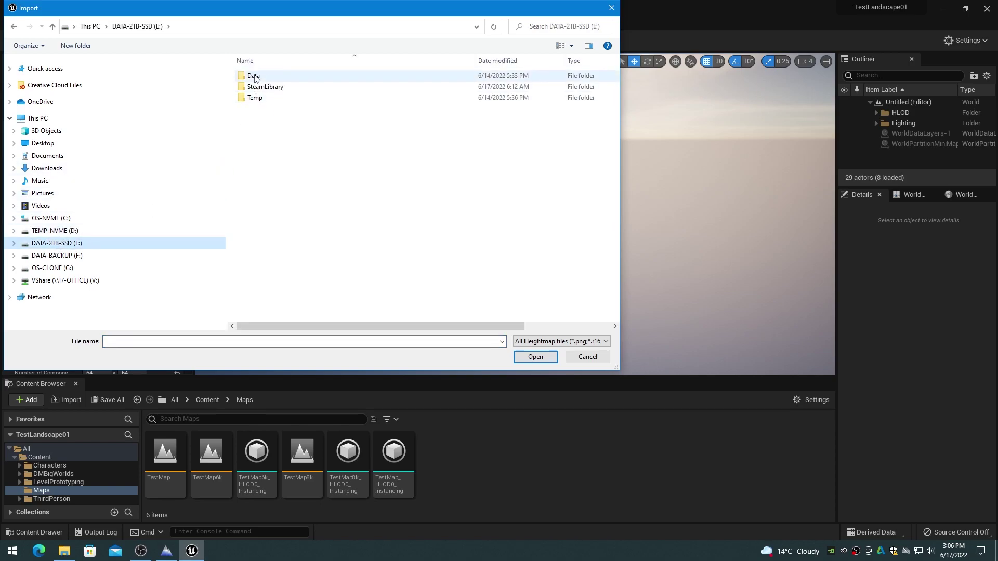
pyautogui.doubleClick(253, 76)
pyautogui.doubleClick(253, 163)
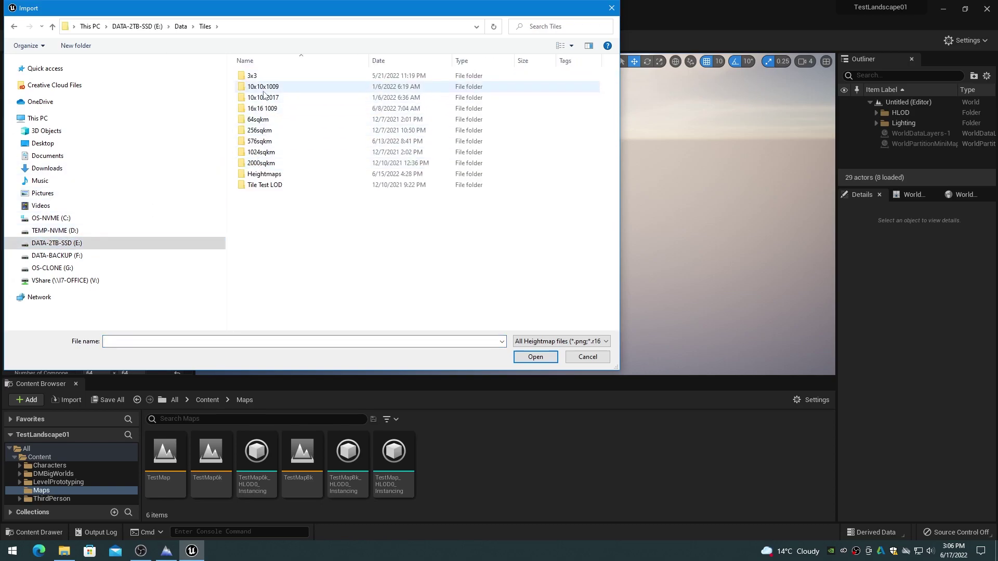
pyautogui.doubleClick(263, 87)
pyautogui.click(264, 89)
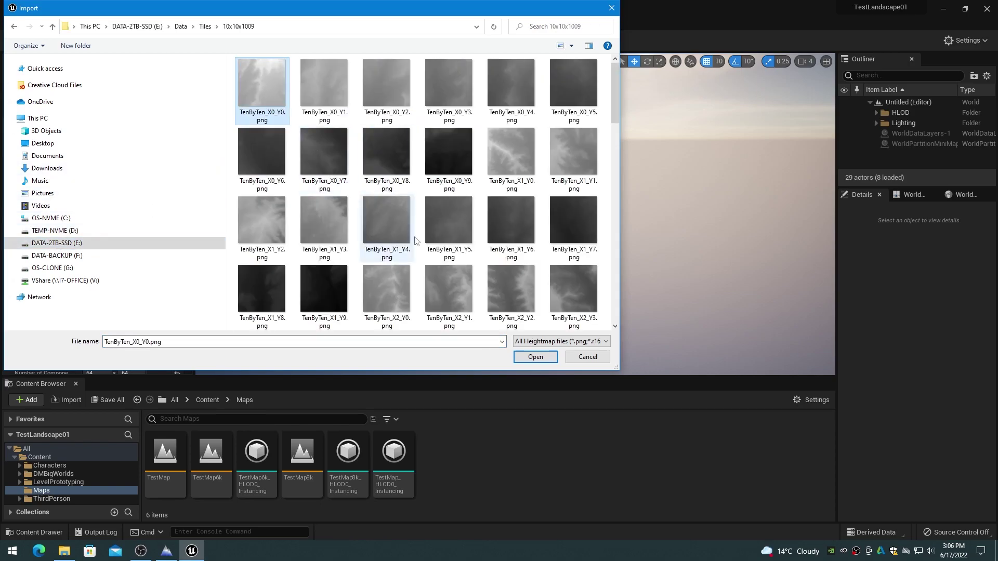
pyautogui.click(536, 356)
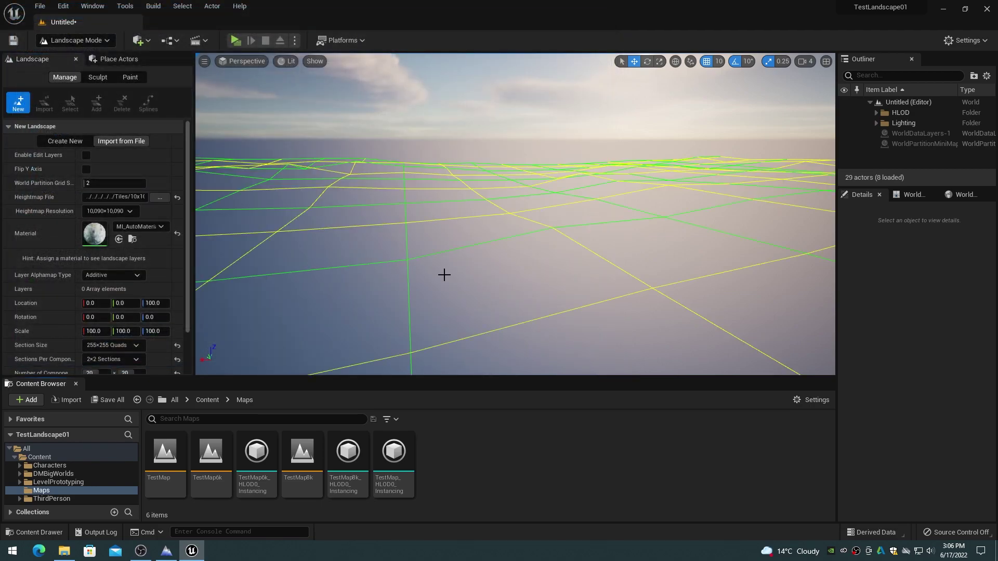
pyautogui.moveTo(188, 207); pyautogui.dragTo(187, 286)
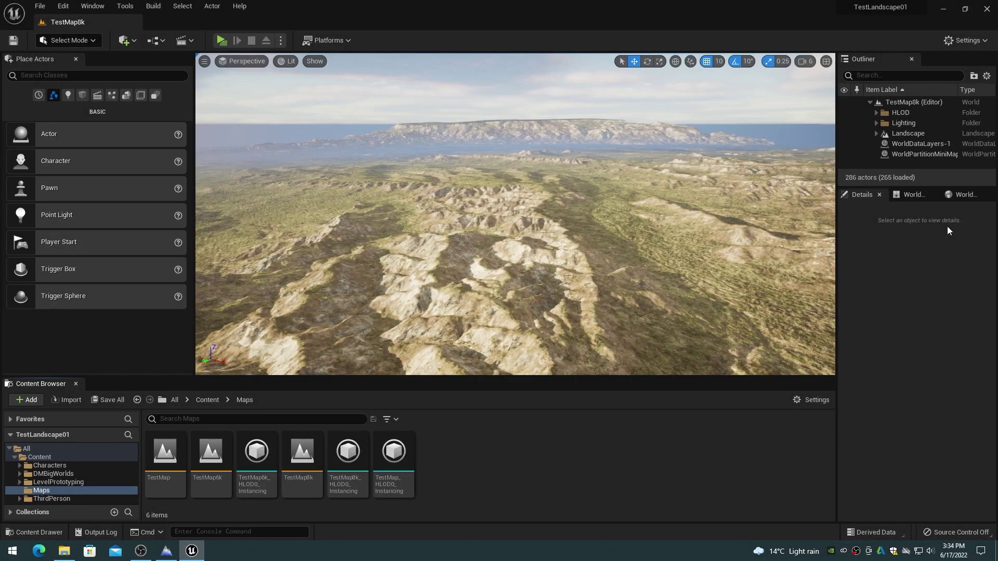
# - Expand the Landscape in the Outliner and select LandscapeStreamingProxy_15_15_0
pyautogui.click(915, 133)
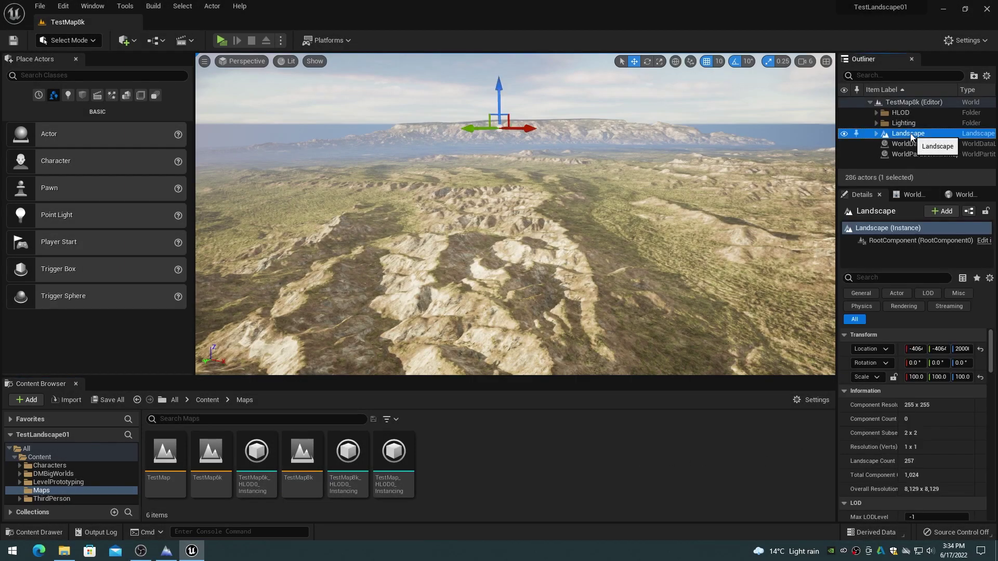
pyautogui.click(876, 134)
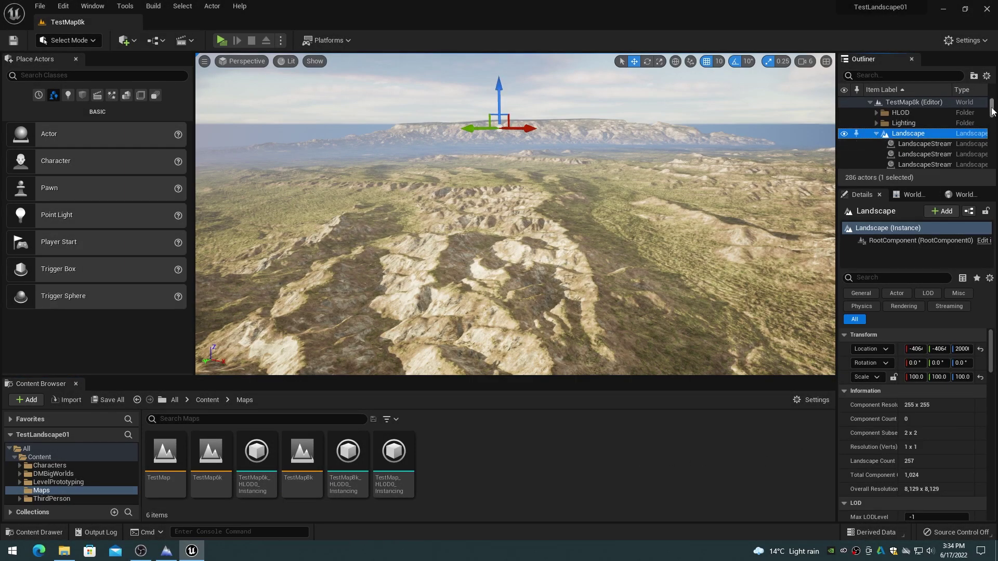
pyautogui.moveTo(992, 111); pyautogui.dragTo(993, 171)
pyautogui.click(923, 144)
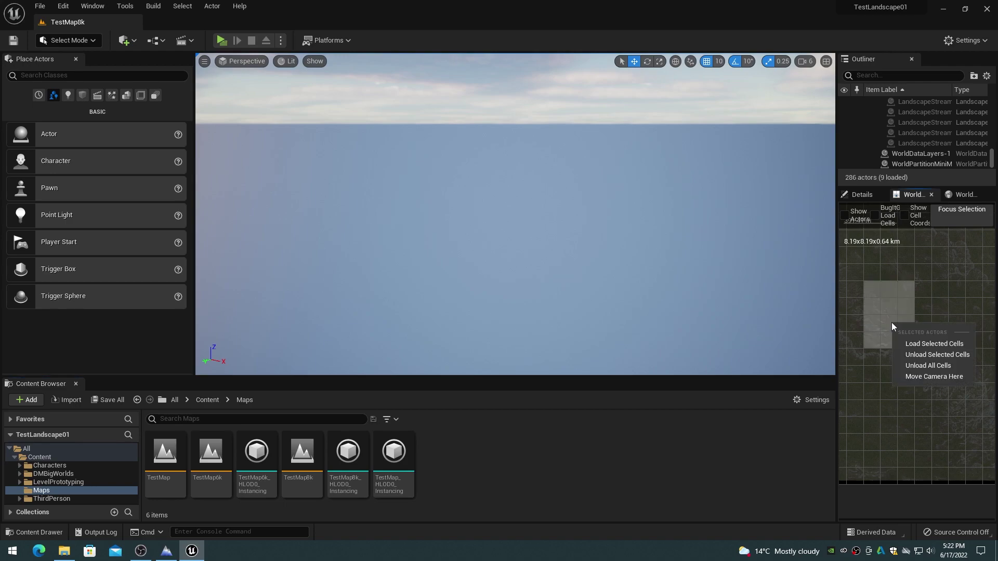
# - Load the selected landscape cells and enable Preview Grids to overlay the streaming grid on the terrain
pyautogui.click(915, 344)
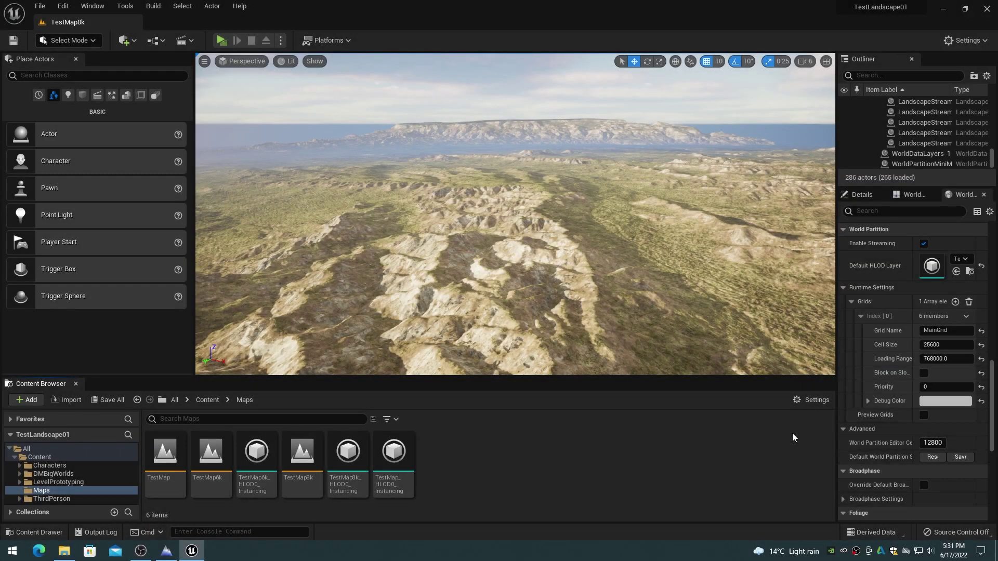
pyautogui.click(945, 344)
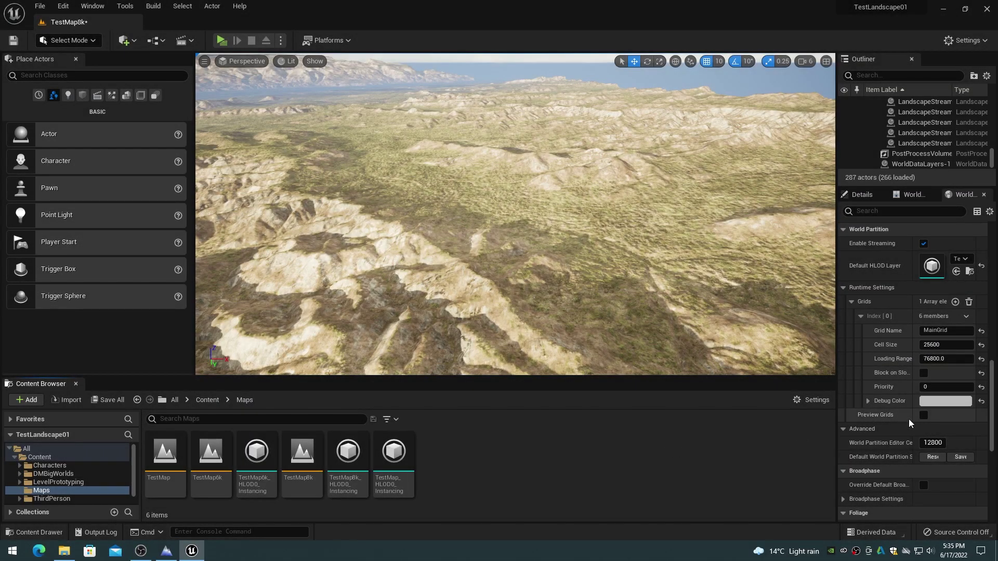
pyautogui.click(924, 415)
pyautogui.click(924, 415)
pyautogui.click(924, 415)
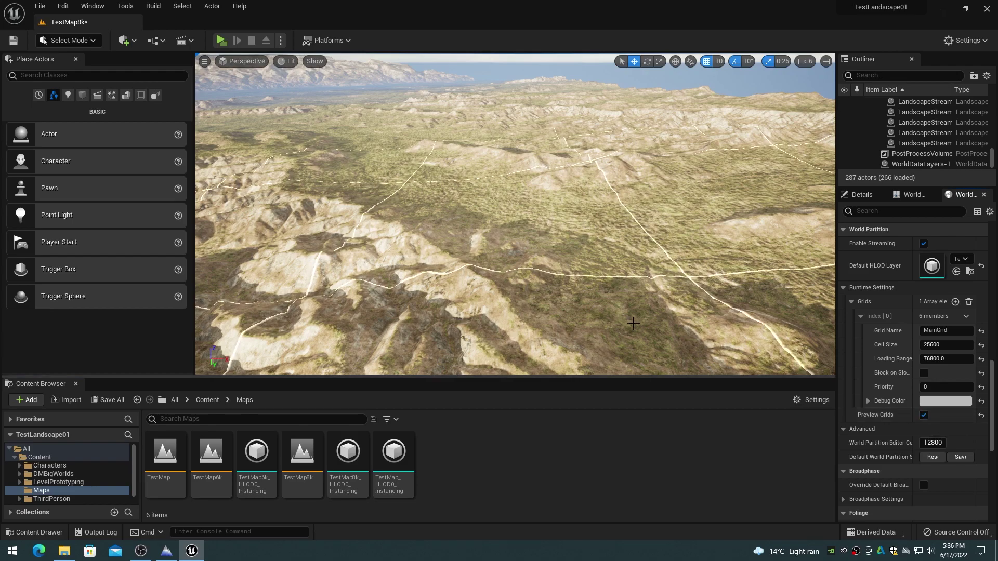
pyautogui.moveTo(633, 326); pyautogui.dragTo(633, 275, button='right')
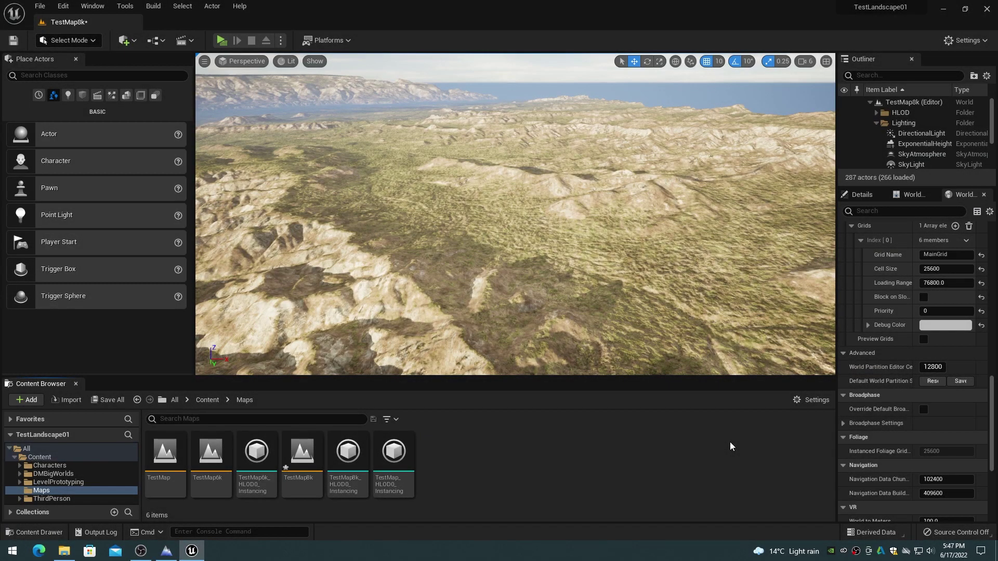
pyautogui.click(924, 339)
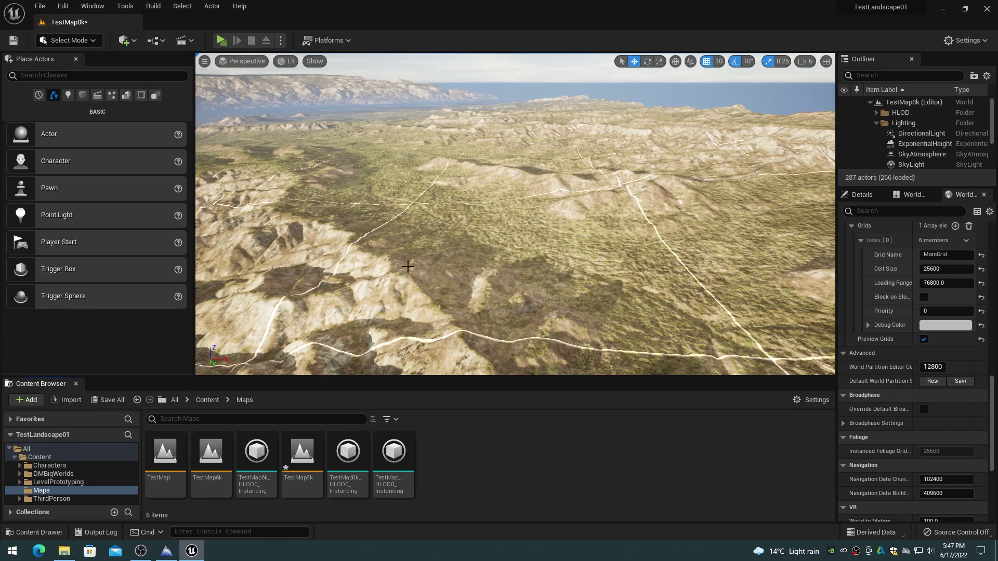
# - Switch the viewport to Wireframe and show the Stat > Advanced > SceneRendering statistics
pyautogui.click(288, 61)
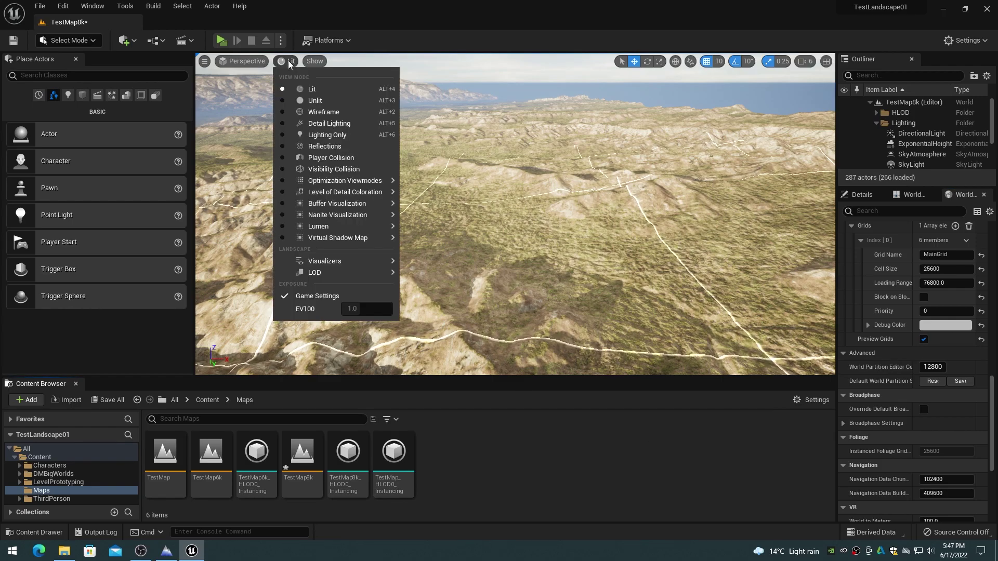
pyautogui.click(314, 112)
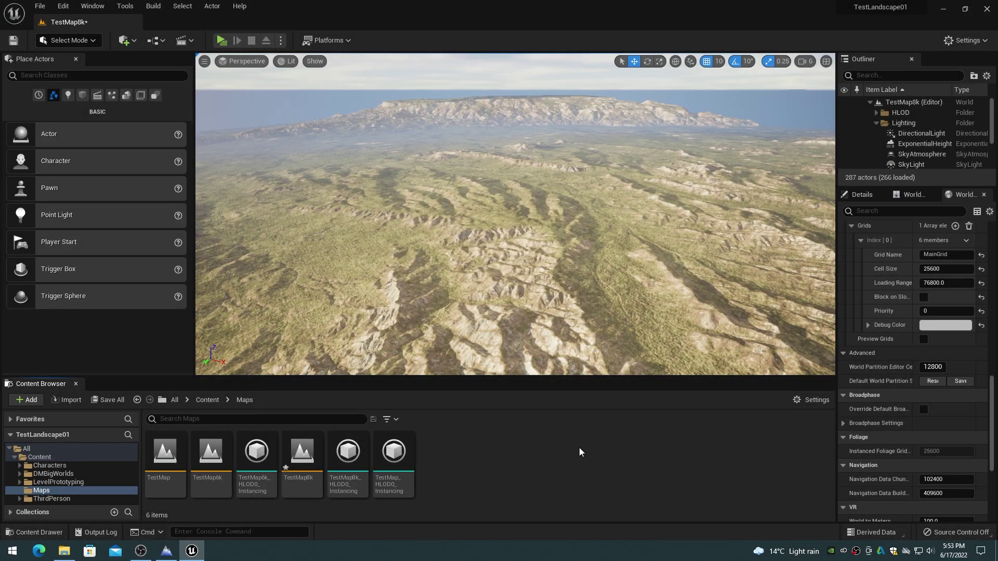
pyautogui.click(205, 62)
pyautogui.moveTo(240, 132)
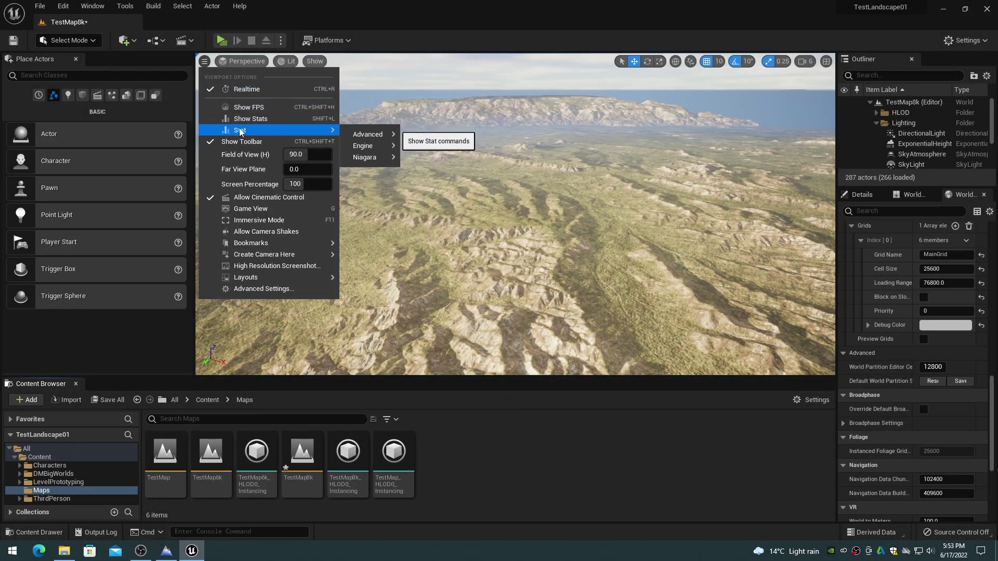
pyautogui.moveTo(368, 134)
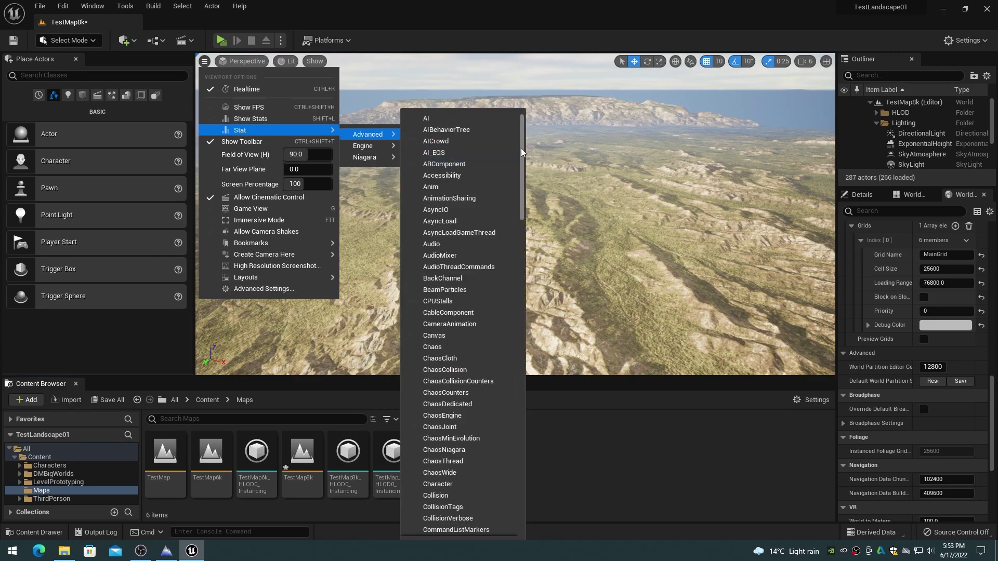
pyautogui.moveTo(522, 136); pyautogui.dragTo(537, 437)
pyautogui.click(461, 280)
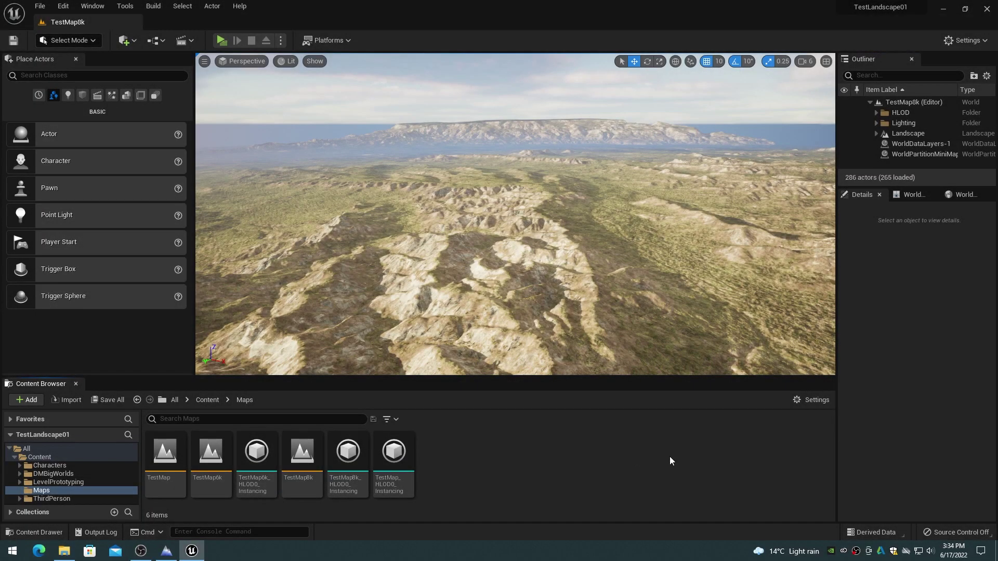
# - Expand the Landscape in the Outliner and select one of its LandscapeStreamingProxy actors
pyautogui.click(909, 134)
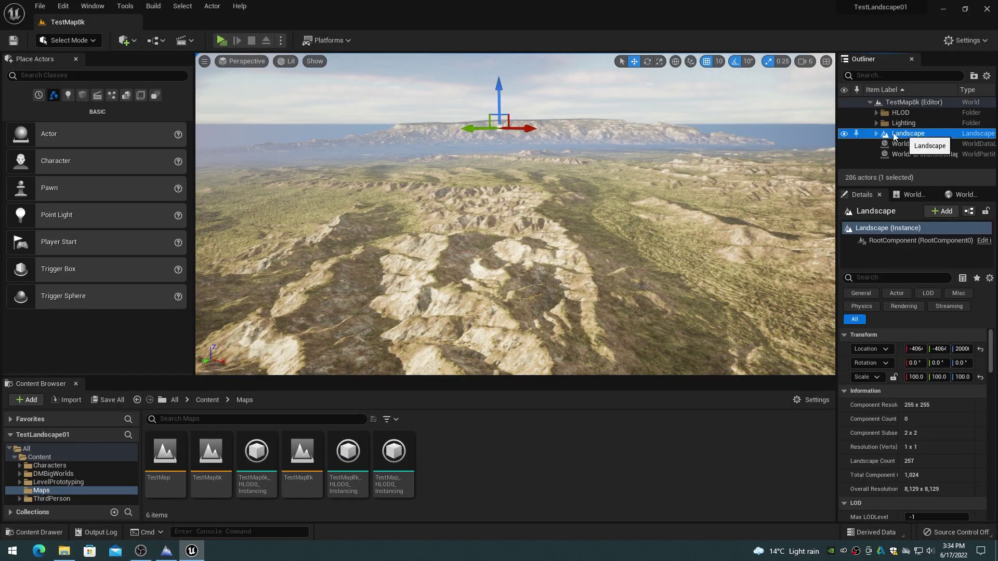
pyautogui.click(876, 134)
pyautogui.moveTo(993, 110); pyautogui.dragTo(993, 158)
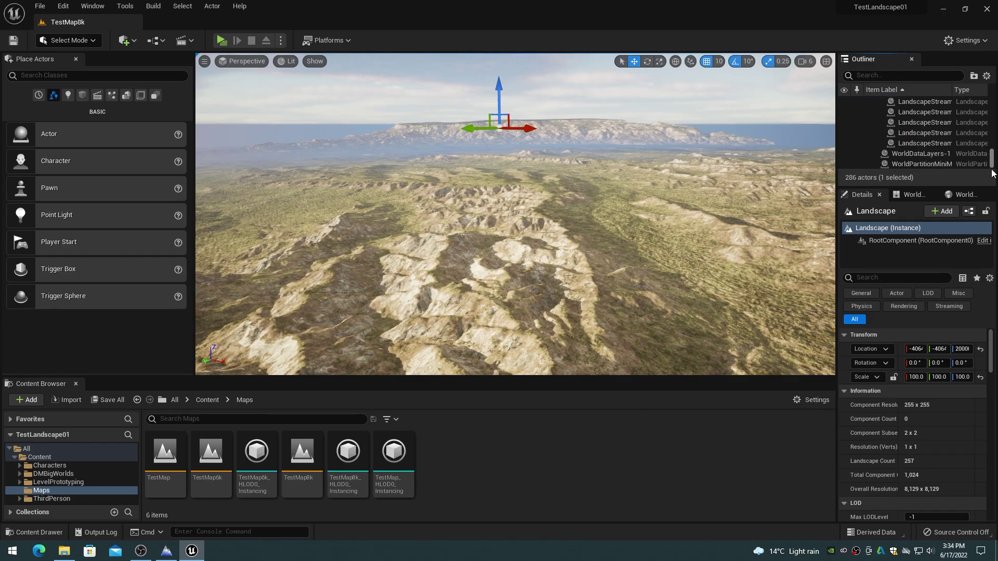
pyautogui.click(923, 144)
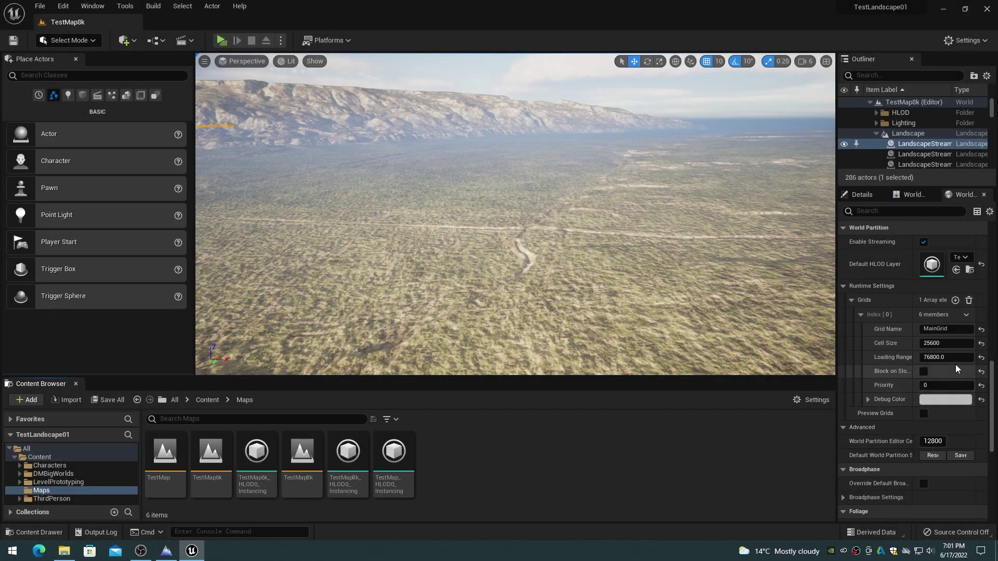
# - Raise the MainGrid Loading Range in World Settings to 76800
pyautogui.click(945, 357)
pyautogui.click(941, 357)
pyautogui.write('0')
pyautogui.press('Return')
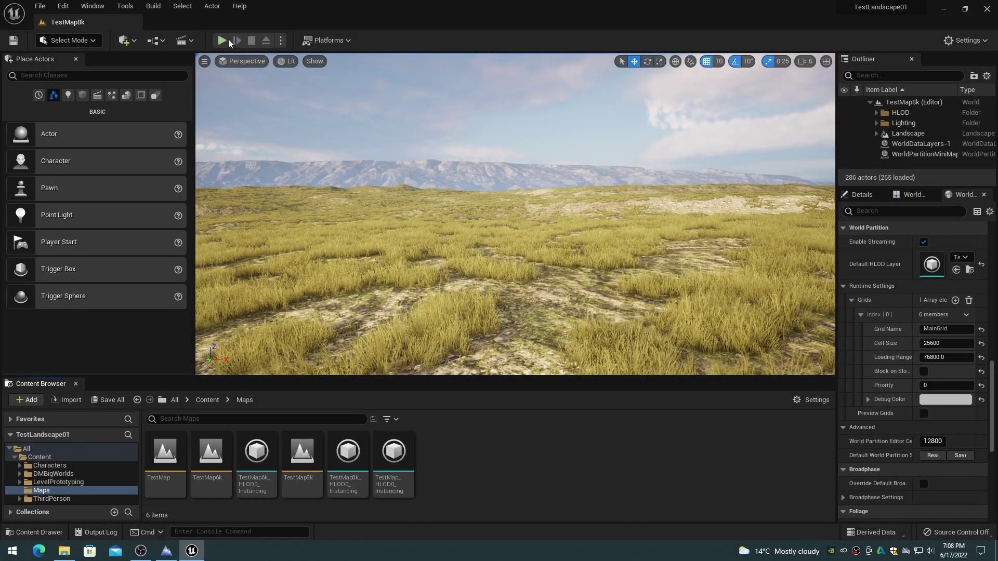
# - Play-test the level in the editor viewport, take control of the game, then play again
pyautogui.click(221, 40)
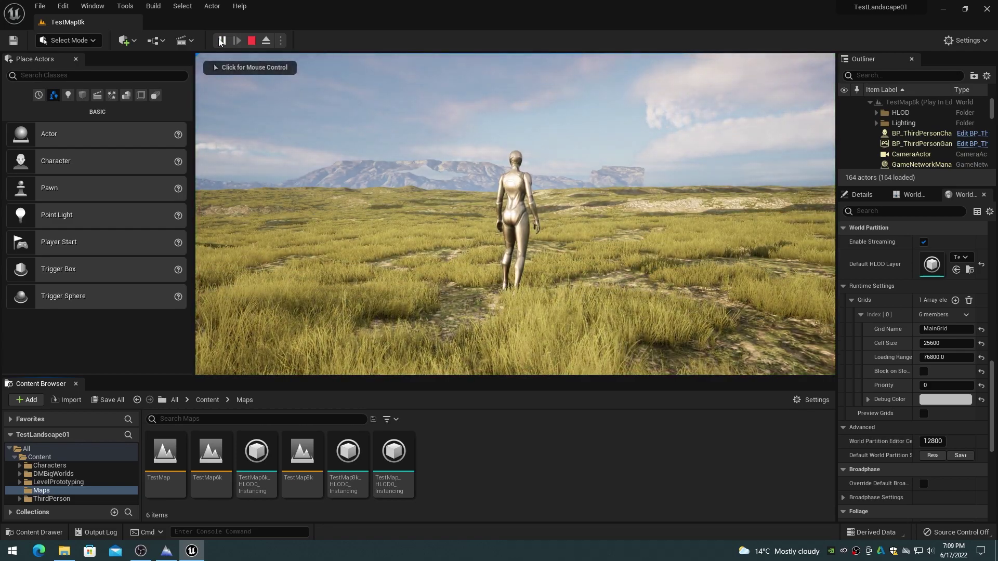
pyautogui.click(364, 208)
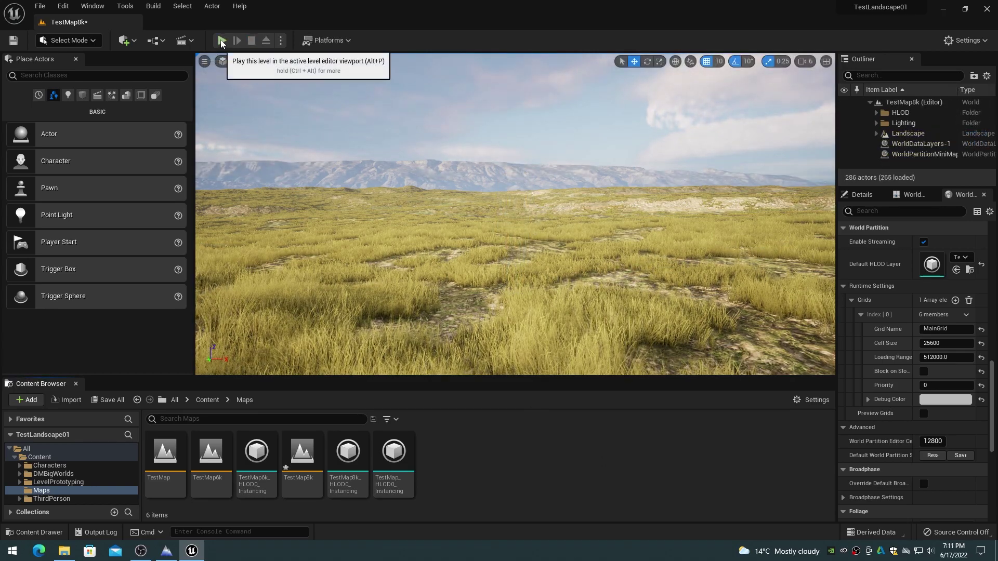
pyautogui.click(221, 41)
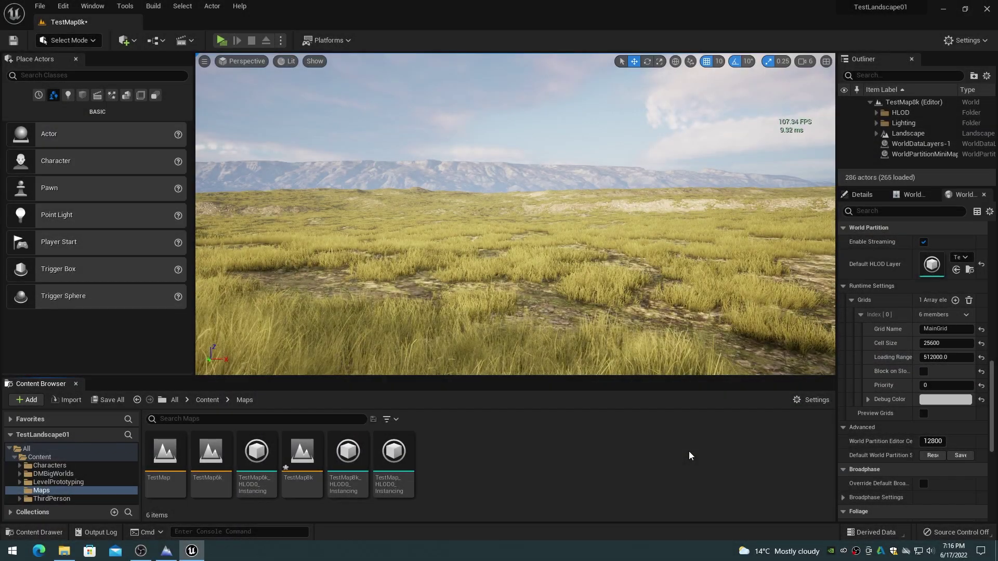
# - Launch the game in a separate preview window and run the character forward with W
pyautogui.click(221, 40)
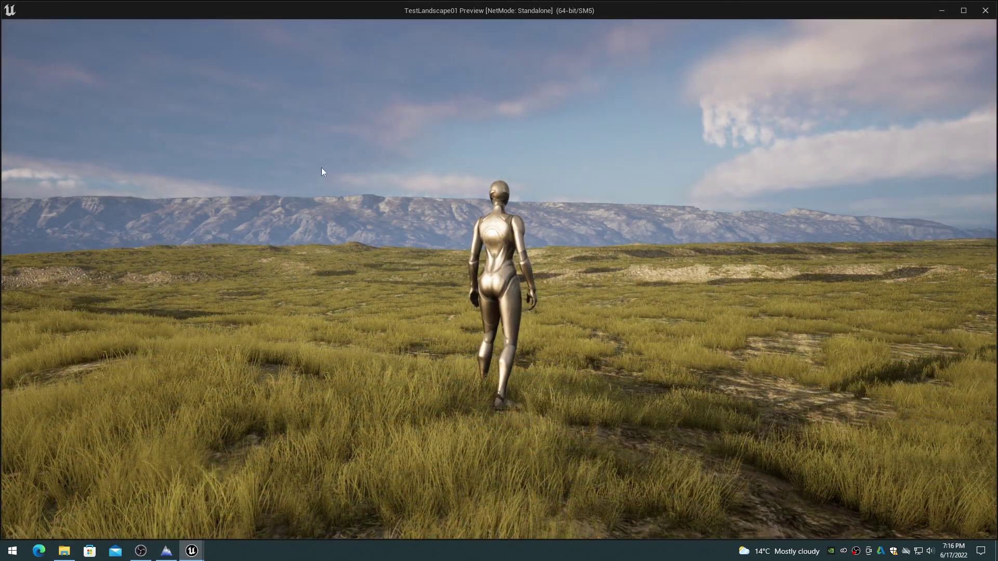
pyautogui.press('w')
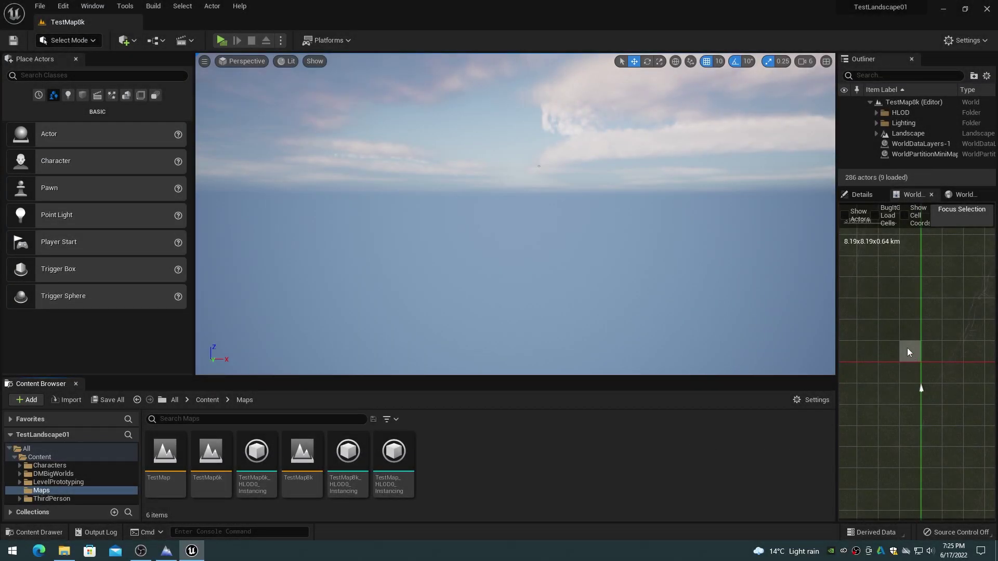
# - Load a 2x2 block of minimap cells with Load Selected Cells
pyautogui.moveTo(908, 352); pyautogui.dragTo(934, 376)
pyautogui.rightClick(934, 375)
pyautogui.click(953, 398)
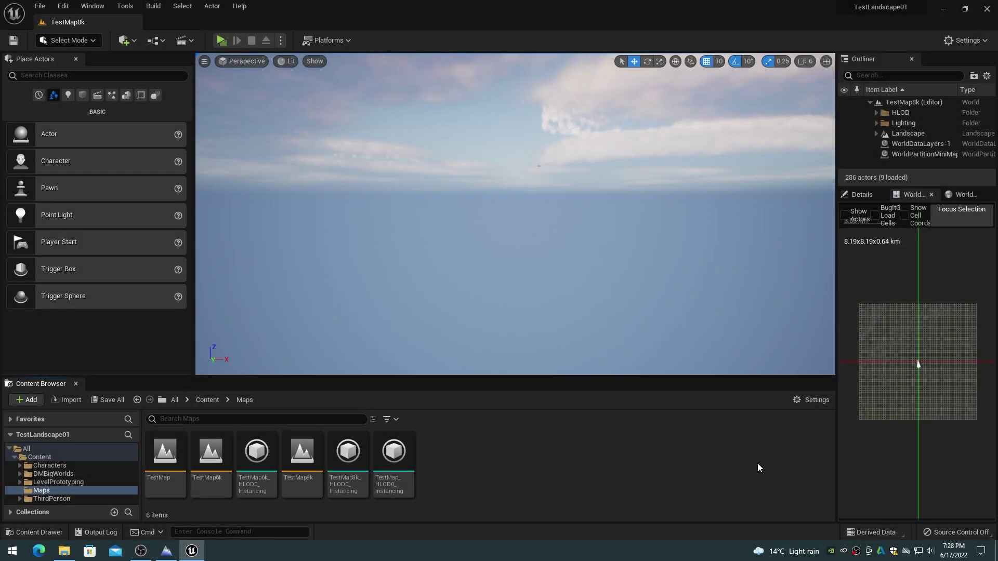
# - Select every minimap cell, load them all, then zoom and pan the minimap
pyautogui.moveTo(852, 294); pyautogui.dragTo(990, 445)
pyautogui.rightClick(891, 388)
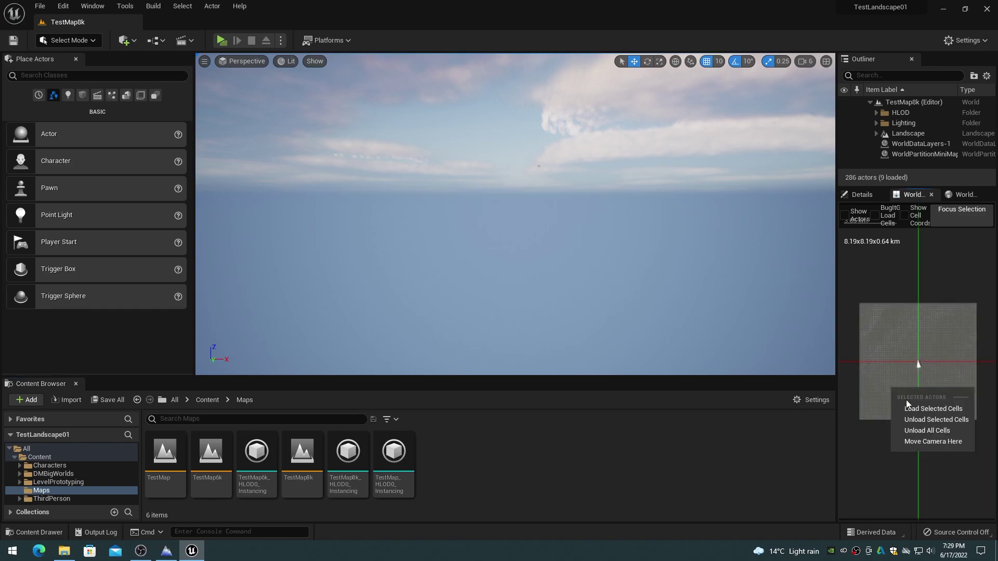
pyautogui.click(913, 406)
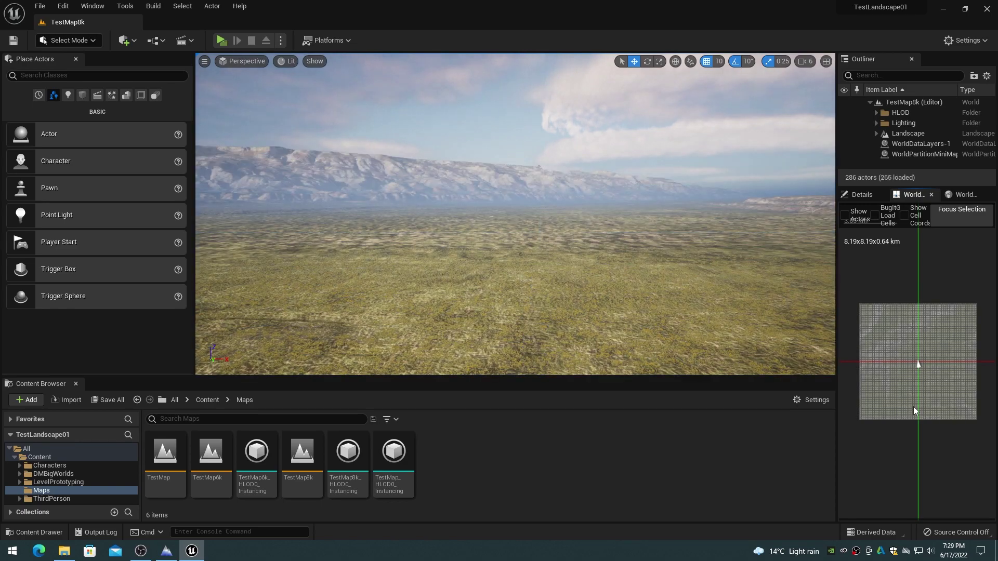
pyautogui.scroll(5, 916, 338)
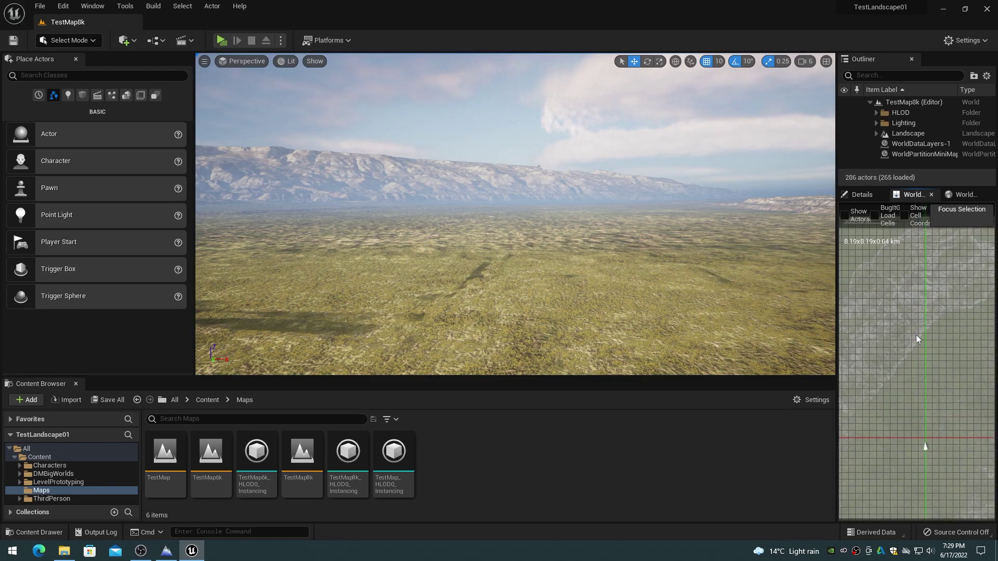
pyautogui.moveTo(919, 375); pyautogui.dragTo(961, 450, button='right')
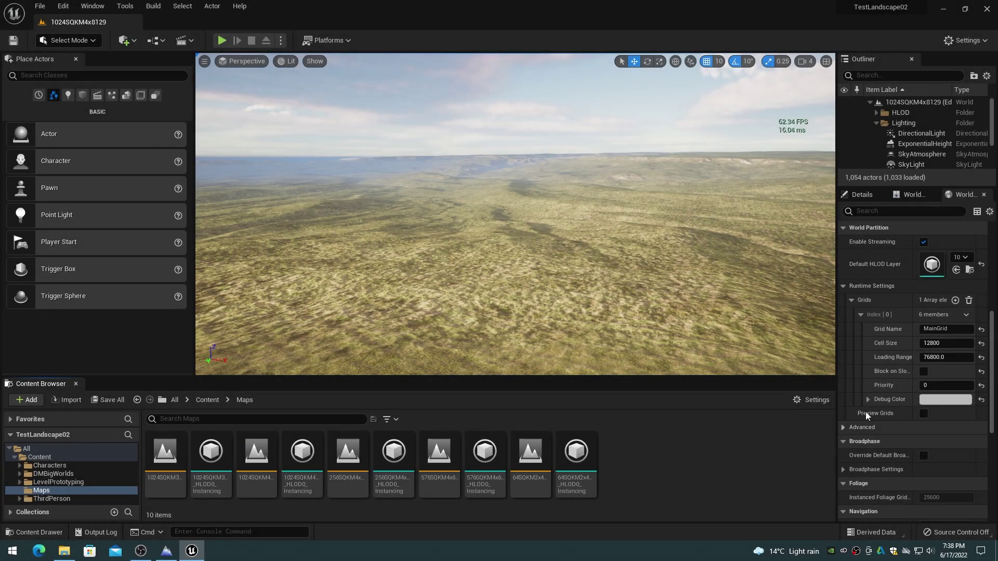
# - Compare the runtime grid's 12800 cell size and 76800 loading range against the minimap
pyautogui.click(914, 196)
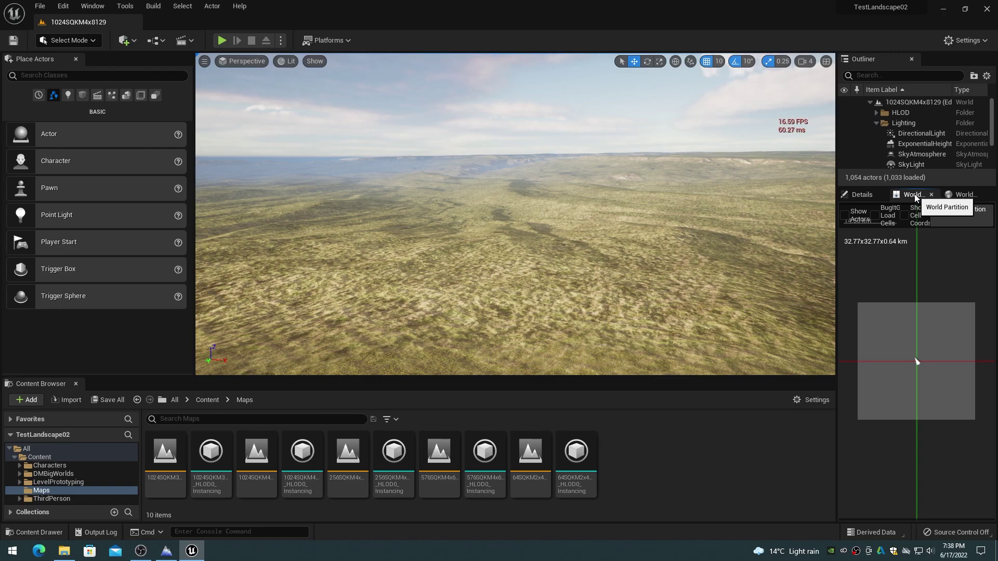
pyautogui.click(966, 195)
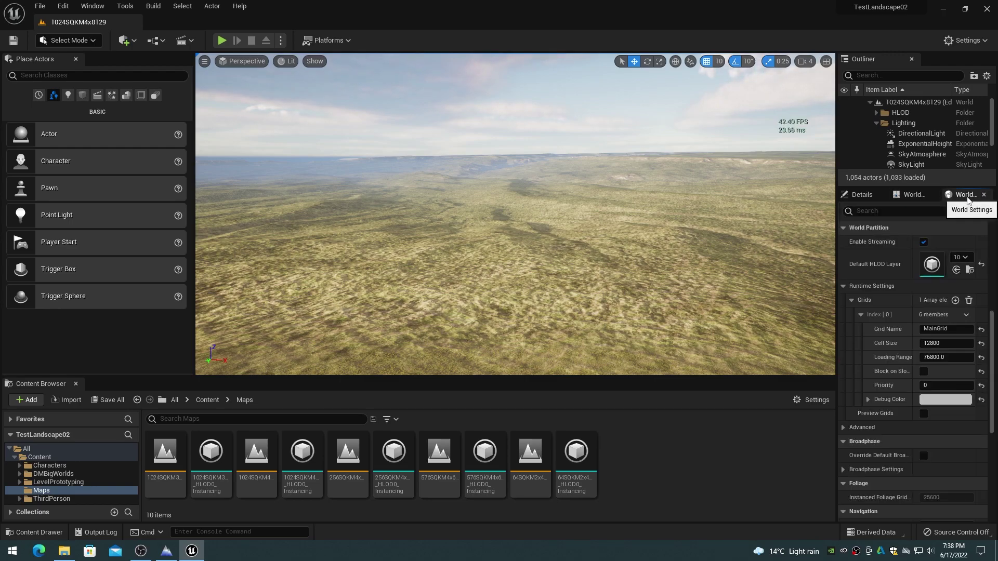
pyautogui.click(912, 196)
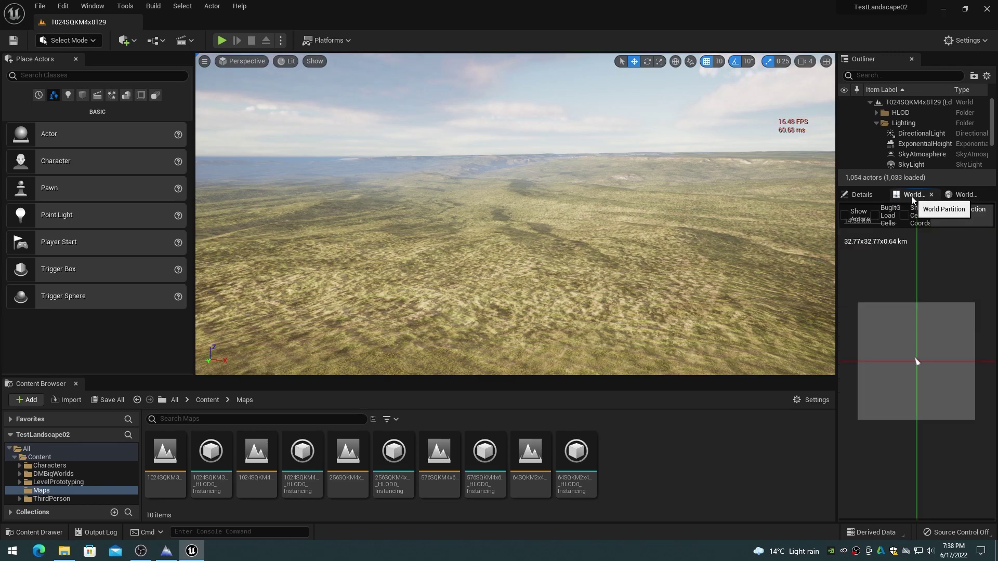
pyautogui.click(966, 195)
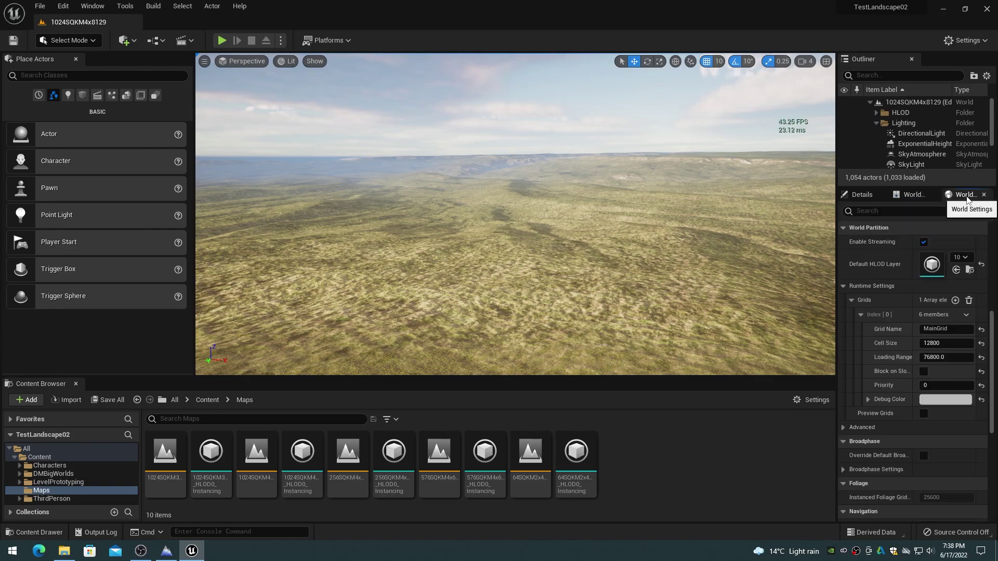
pyautogui.click(913, 196)
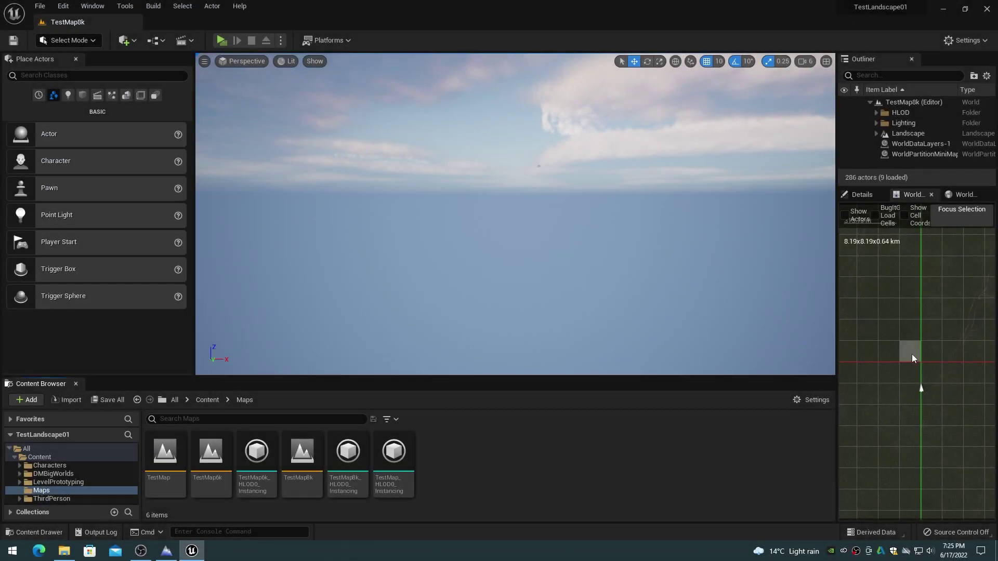
# - Box-select a 2x2 block of minimap cells and load their landscape into the editor
pyautogui.moveTo(912, 354); pyautogui.dragTo(934, 376)
pyautogui.rightClick(934, 376)
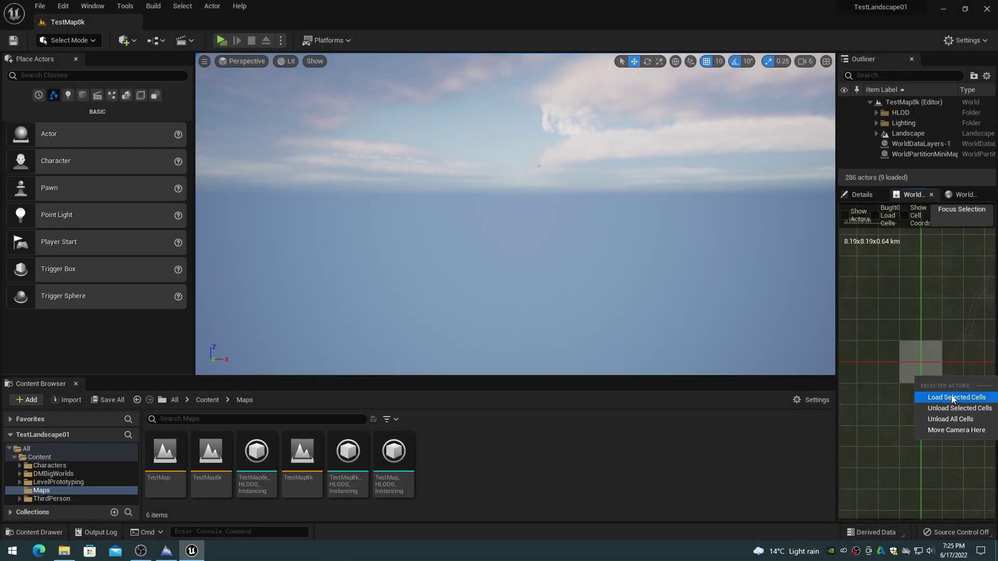
pyautogui.click(952, 398)
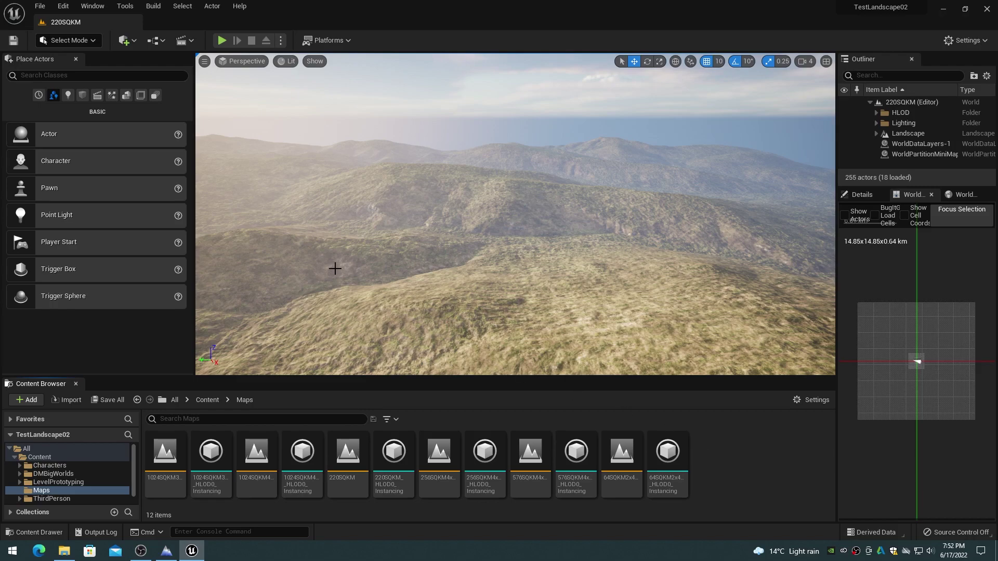
# - Run Build Minimap from the Build menu and dismiss the finished-build message
pyautogui.click(156, 6)
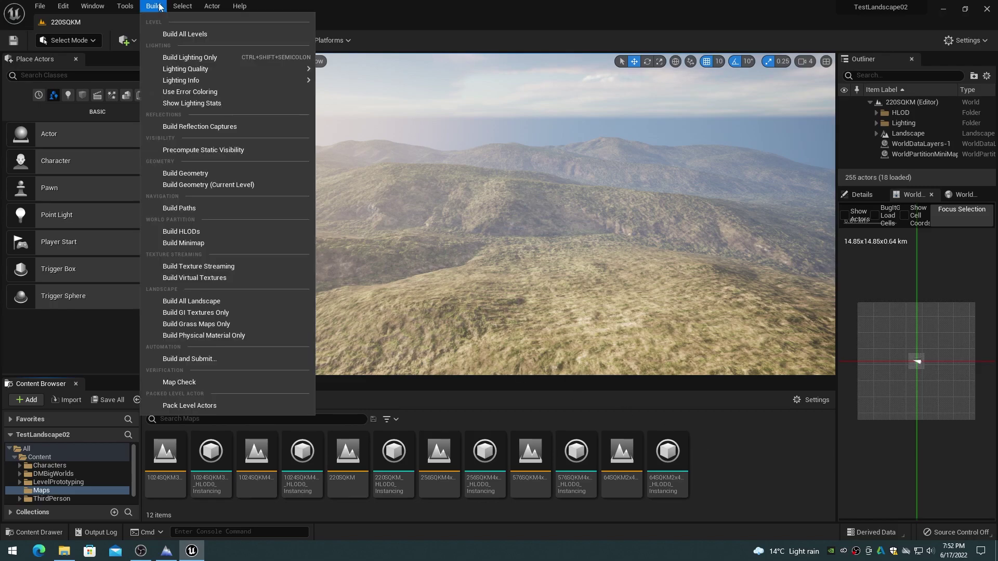
pyautogui.click(190, 243)
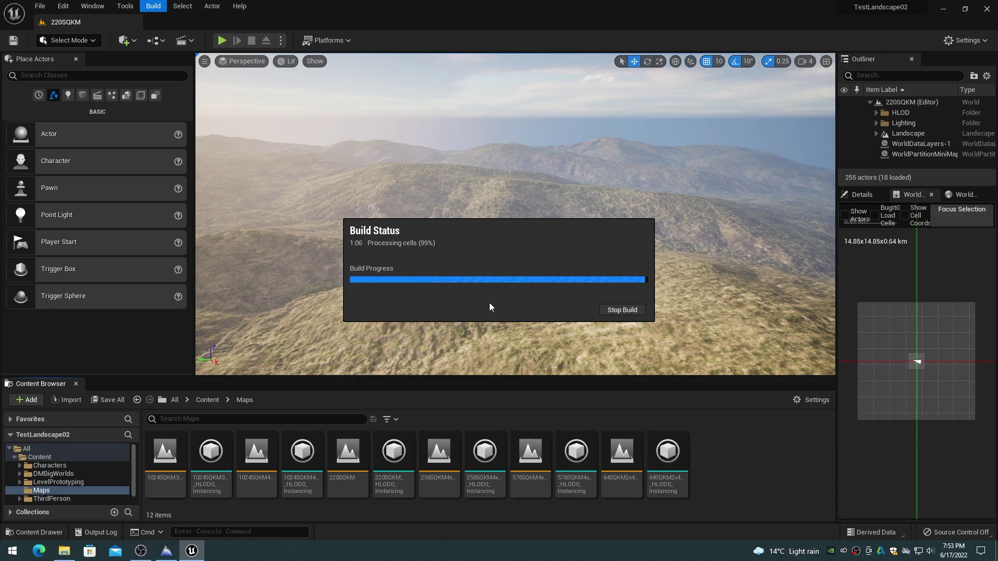
pyautogui.click(688, 415)
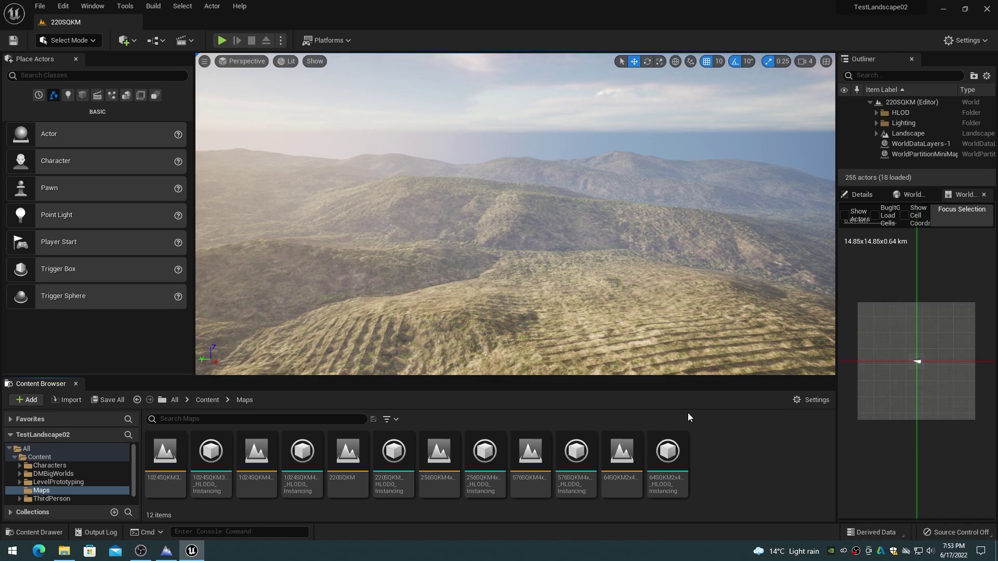
# - Scroll the view over the TestMap8k grassland with its Cube and Player Start
pyautogui.scroll(2, 887, 397)
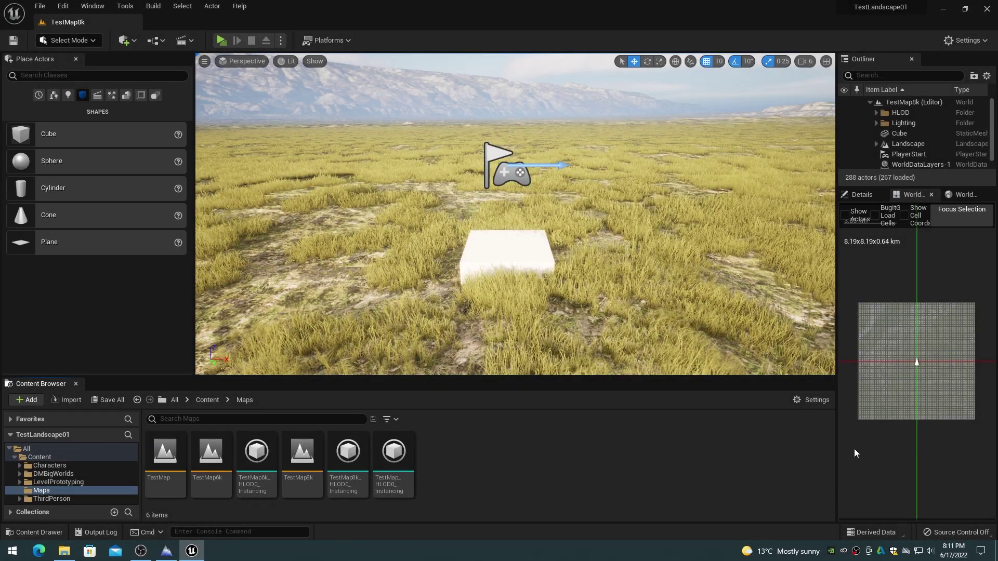
# - Attempt to unload all cells, then uncheck Is Spatially Loaded on the Cube
pyautogui.rightClick(896, 435)
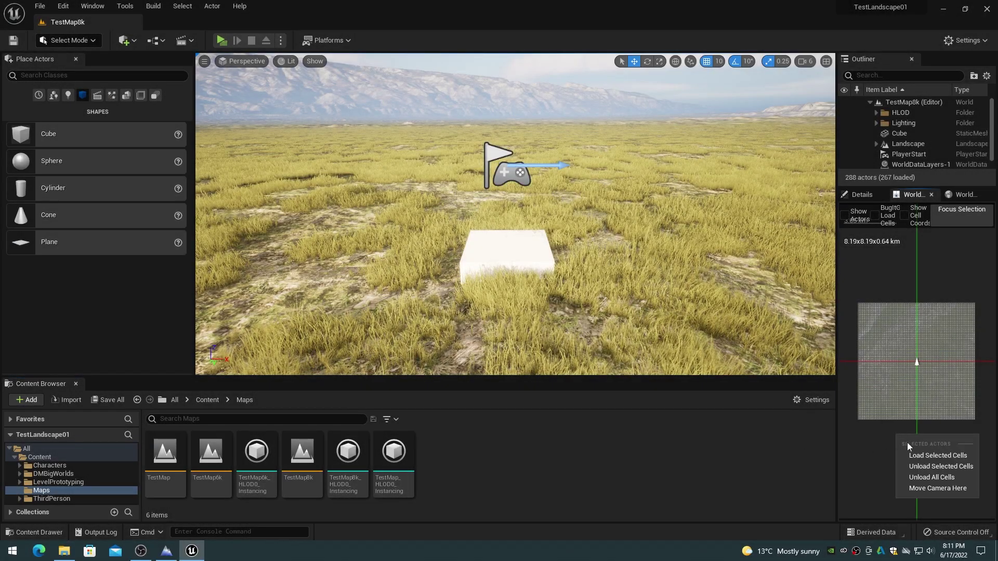
pyautogui.click(921, 477)
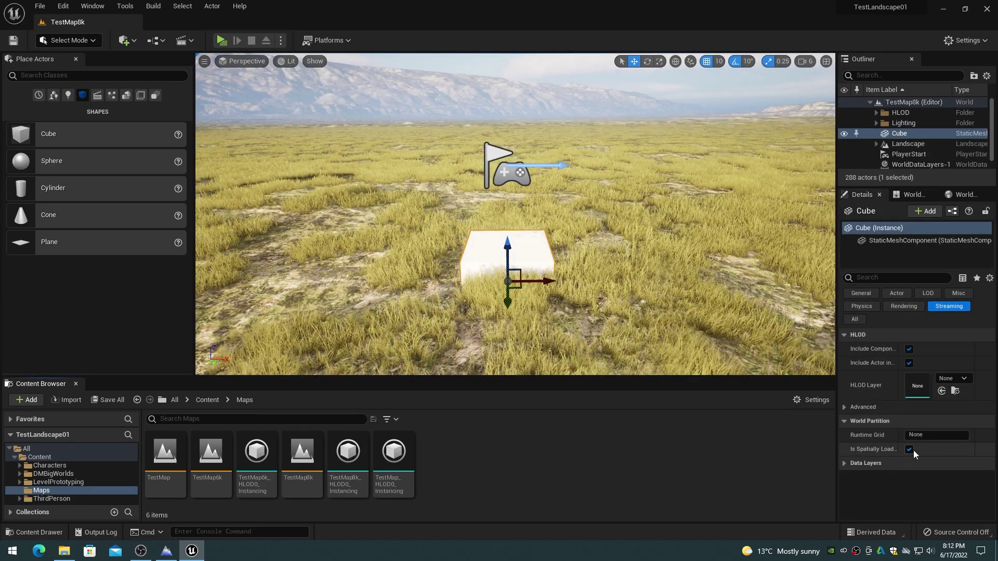
pyautogui.click(908, 449)
# - Unload all cells from the minimap, saving the modified Cube when prompted
pyautogui.click(913, 195)
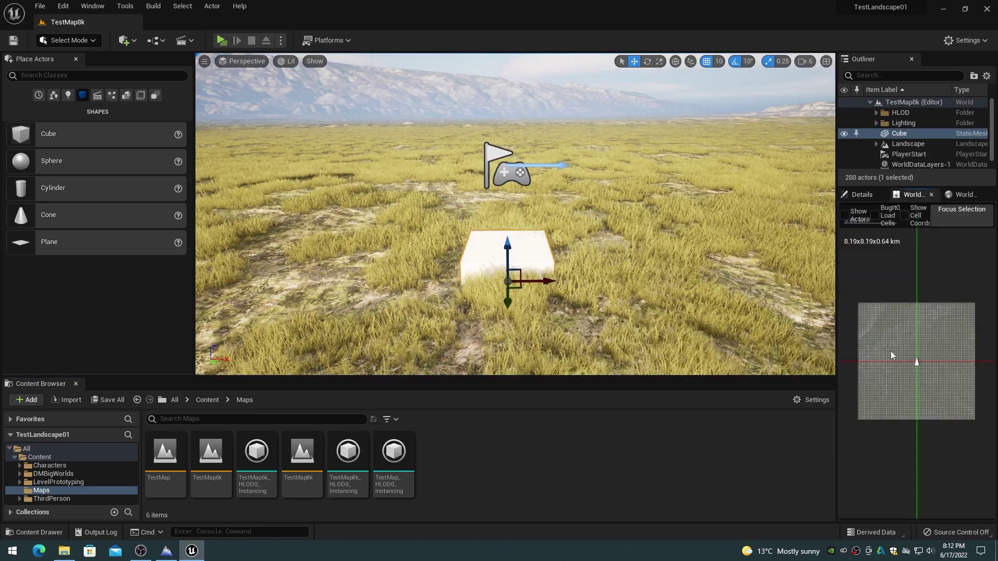
pyautogui.rightClick(891, 433)
pyautogui.click(896, 468)
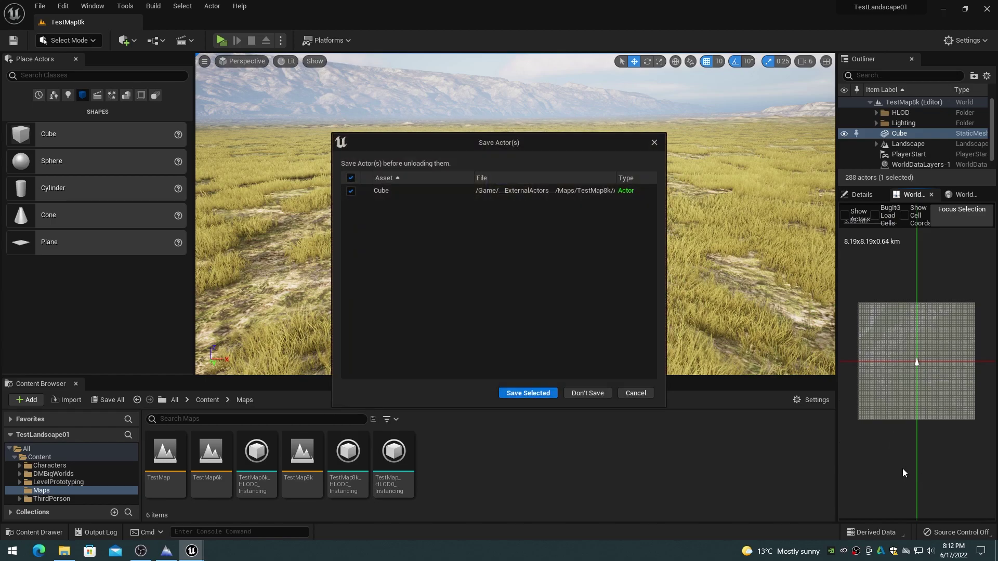
pyautogui.click(525, 396)
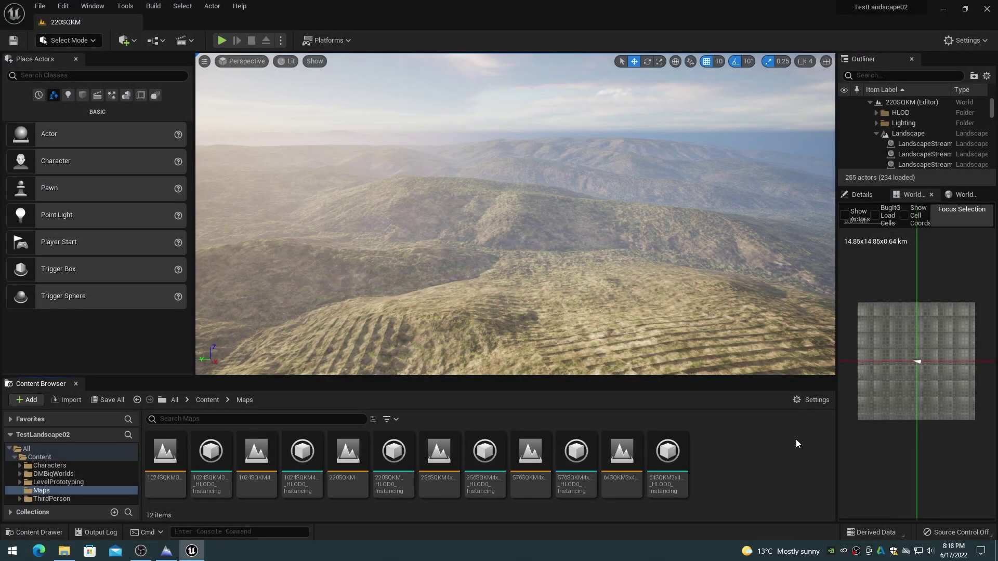
# - Shift-select the LandscapeStreamingProxy rows in the Outliner and delete them
pyautogui.click(924, 144)
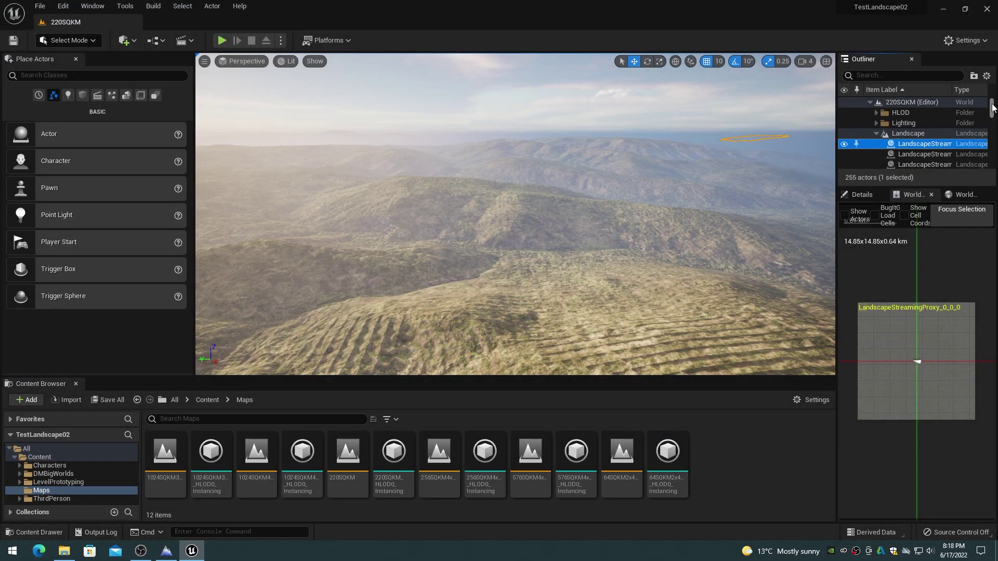
pyautogui.moveTo(992, 108); pyautogui.dragTo(991, 167)
pyautogui.keyDown('shift'); pyautogui.click(916, 146); pyautogui.keyUp('shift')
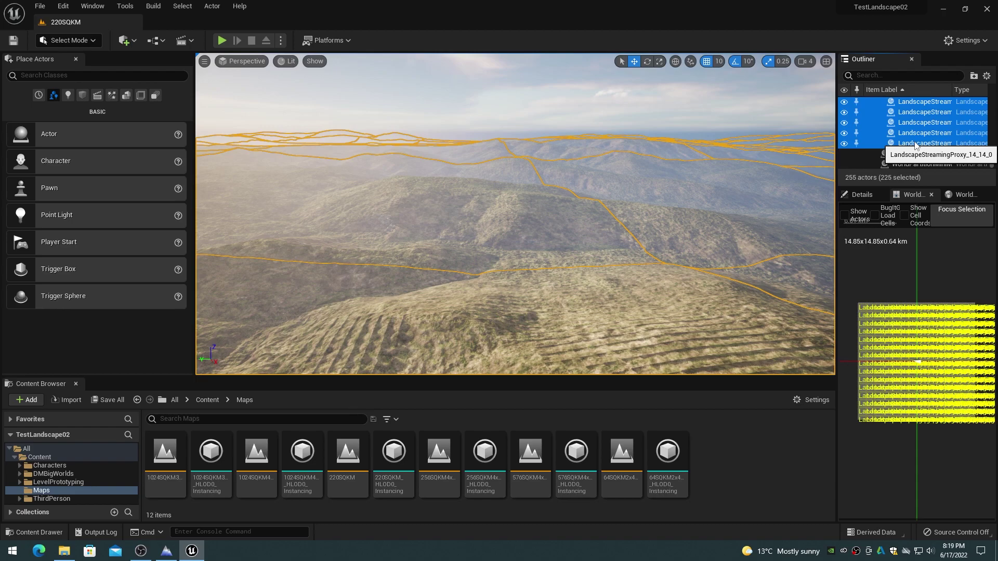
pyautogui.rightClick(914, 145)
pyautogui.moveTo(880, 255)
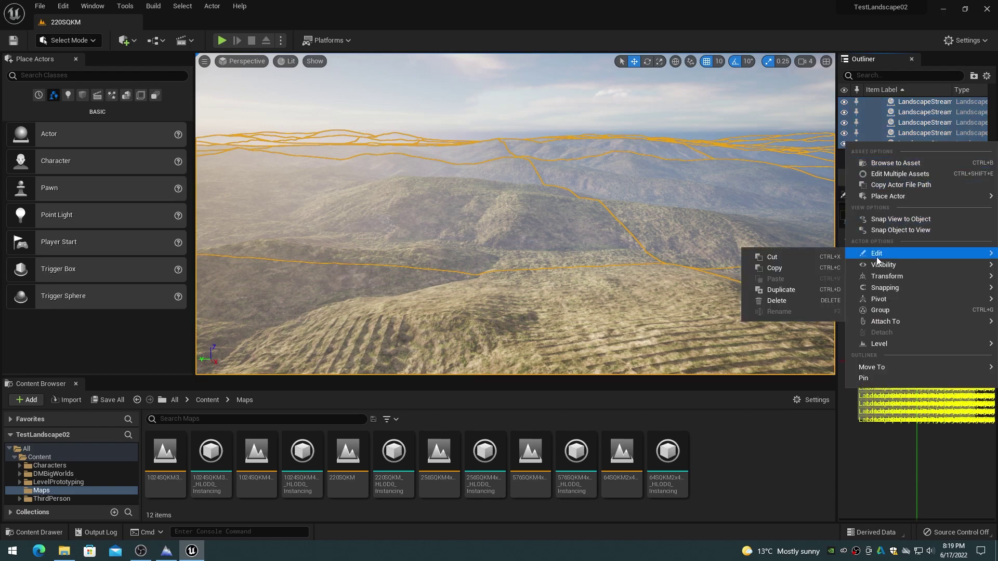
pyautogui.click(783, 301)
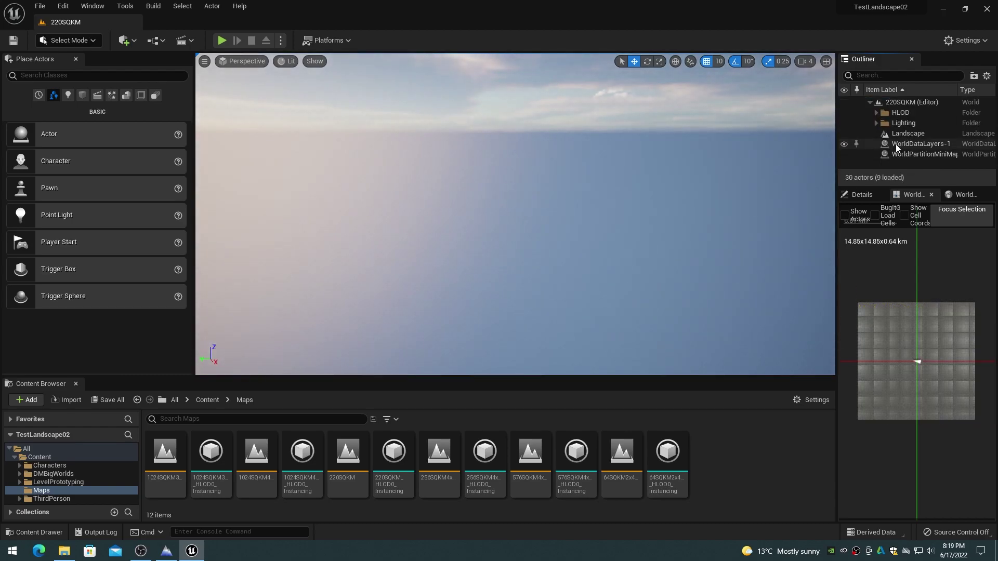
# - Delete the Landscape actor and save the change with Save All
pyautogui.click(908, 134)
pyautogui.rightClick(909, 136)
pyautogui.moveTo(896, 254)
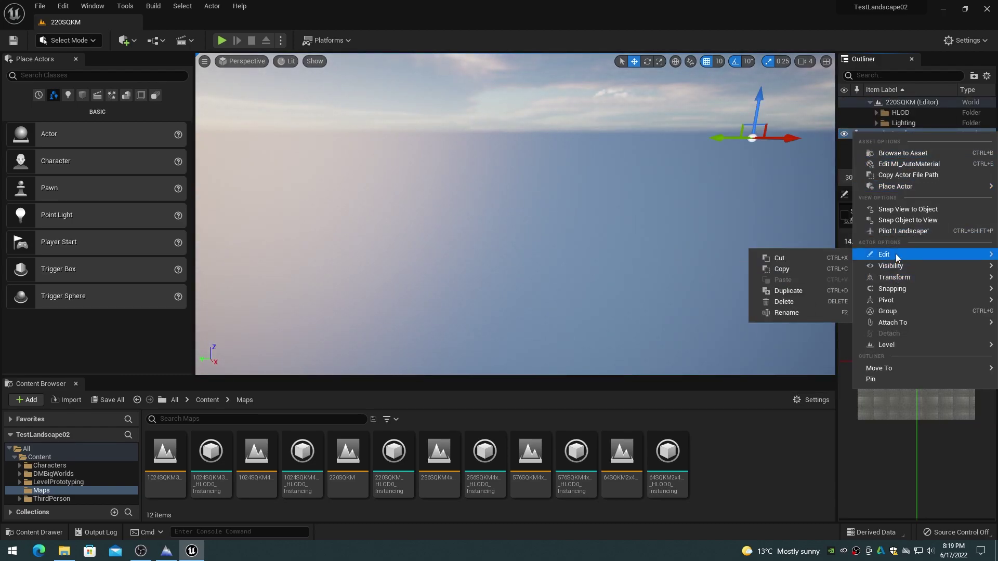
pyautogui.click(783, 302)
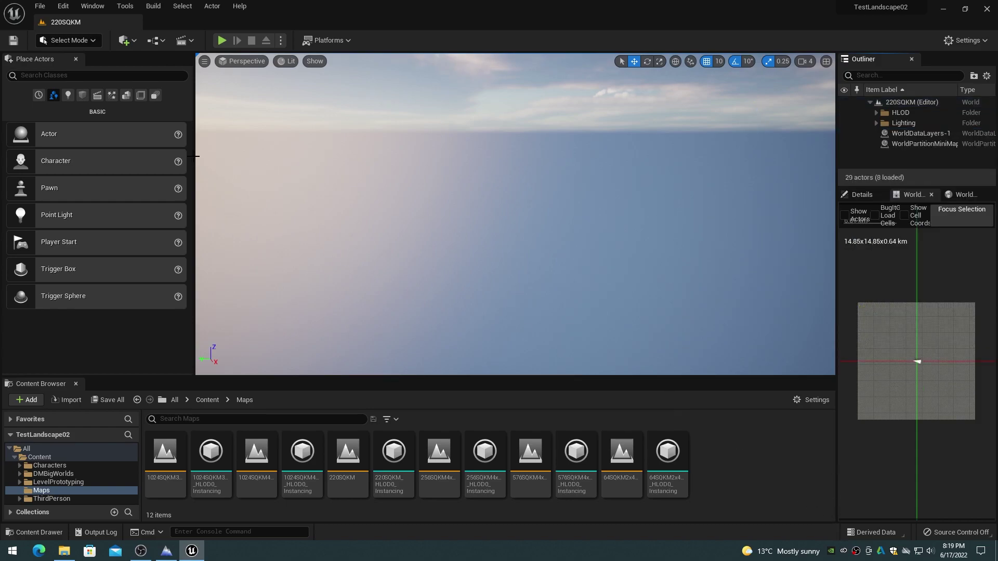
pyautogui.click(108, 399)
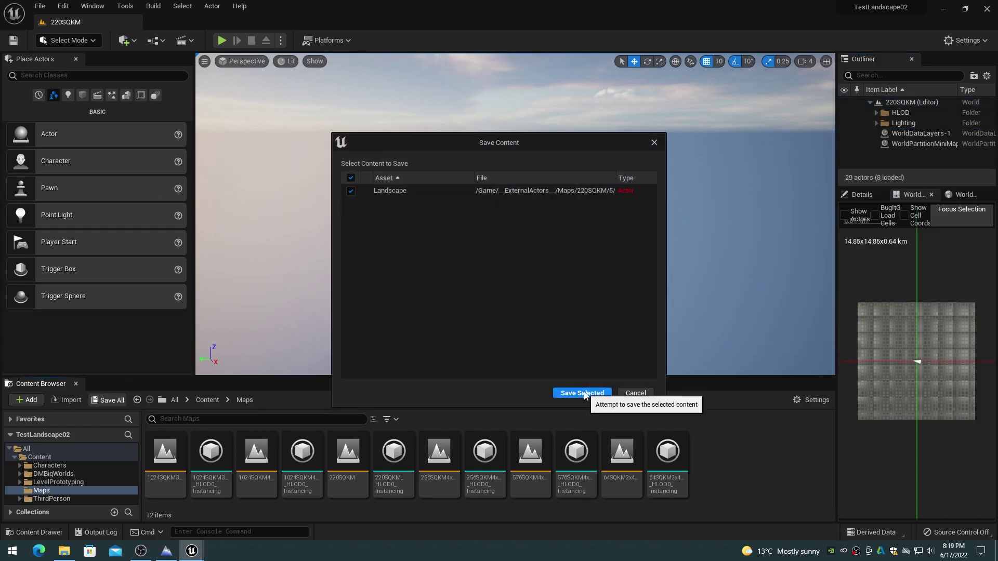
pyautogui.click(583, 393)
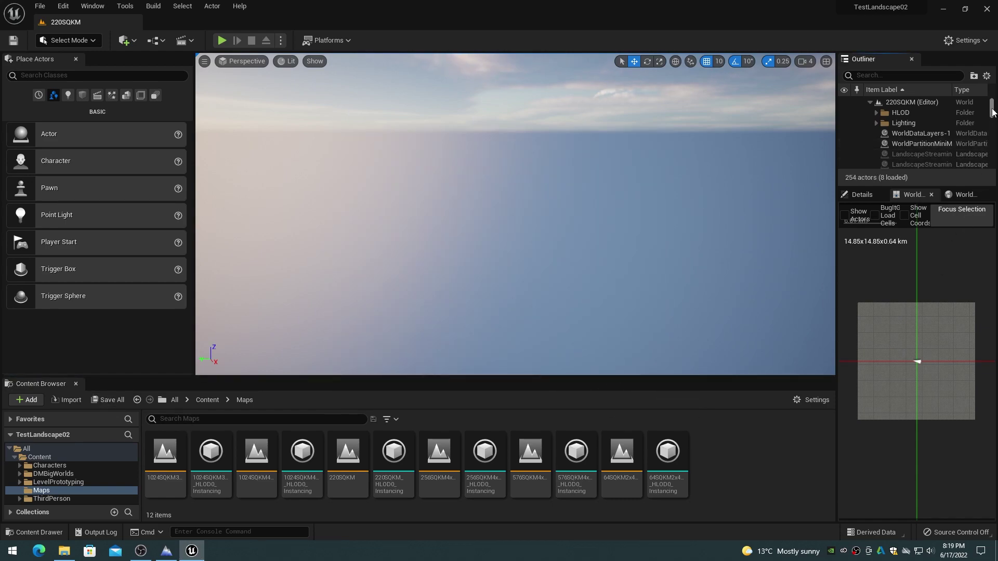
# - Select the full range of remaining landscape streaming proxies in the Outliner
pyautogui.scroll(-3, 993, 111)
pyautogui.scroll(3, 992, 111)
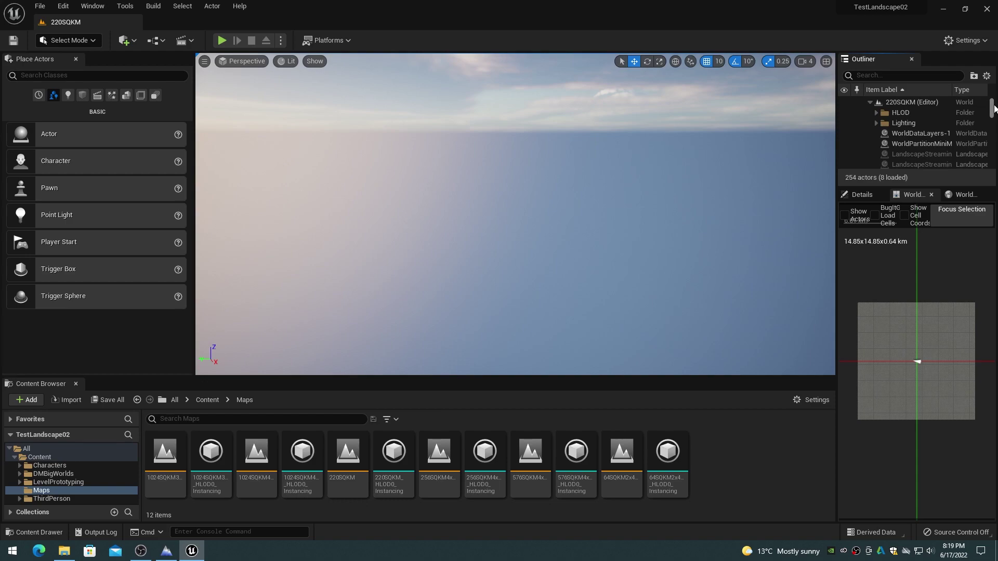
pyautogui.click(917, 158)
pyautogui.scroll(-3, 920, 159)
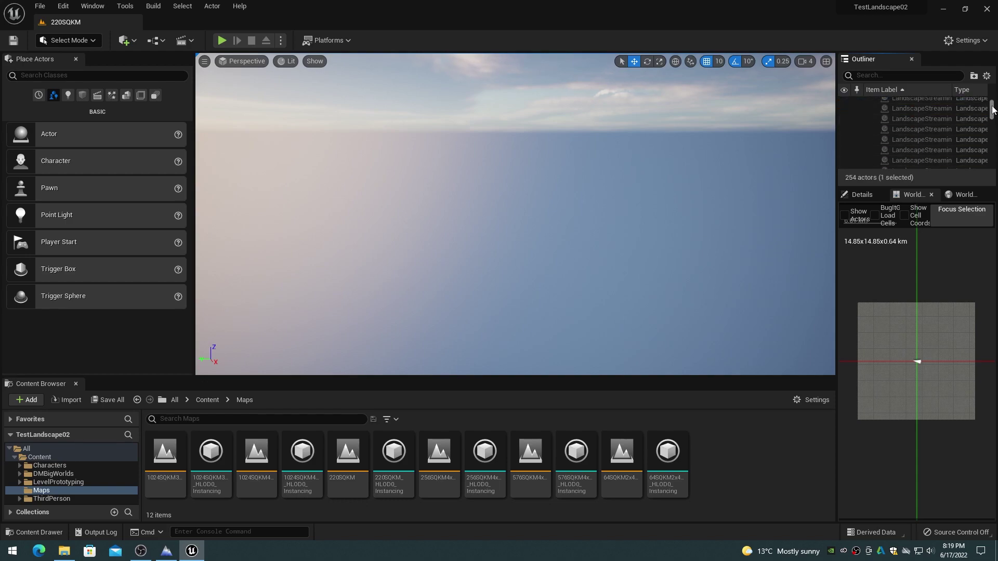
pyautogui.moveTo(993, 110); pyautogui.dragTo(994, 173)
pyautogui.keyDown('shift'); pyautogui.click(921, 164); pyautogui.keyUp('shift')
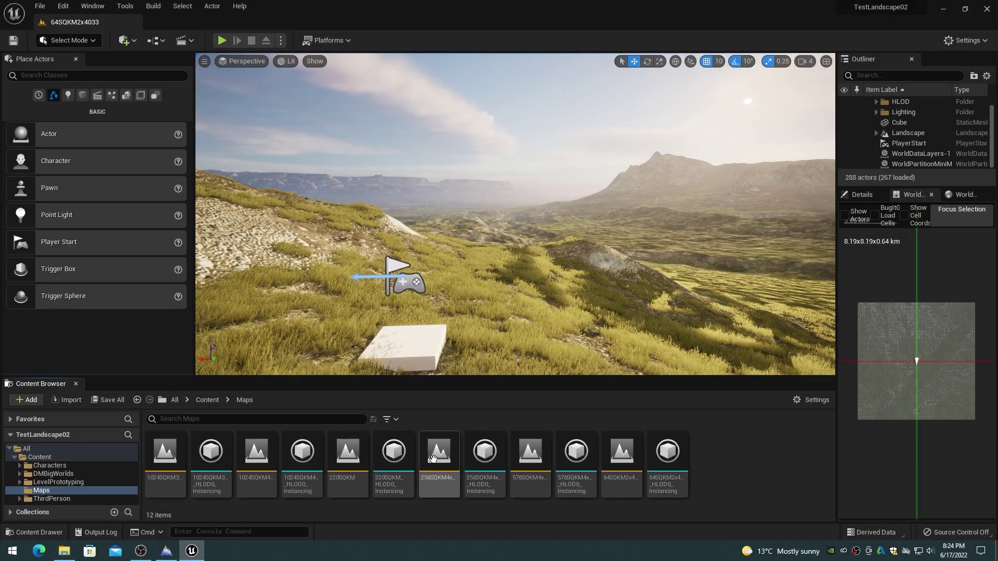
# - Delete the 220SQKM map asset from the Maps folder in the Content Browser
pyautogui.rightClick(348, 455)
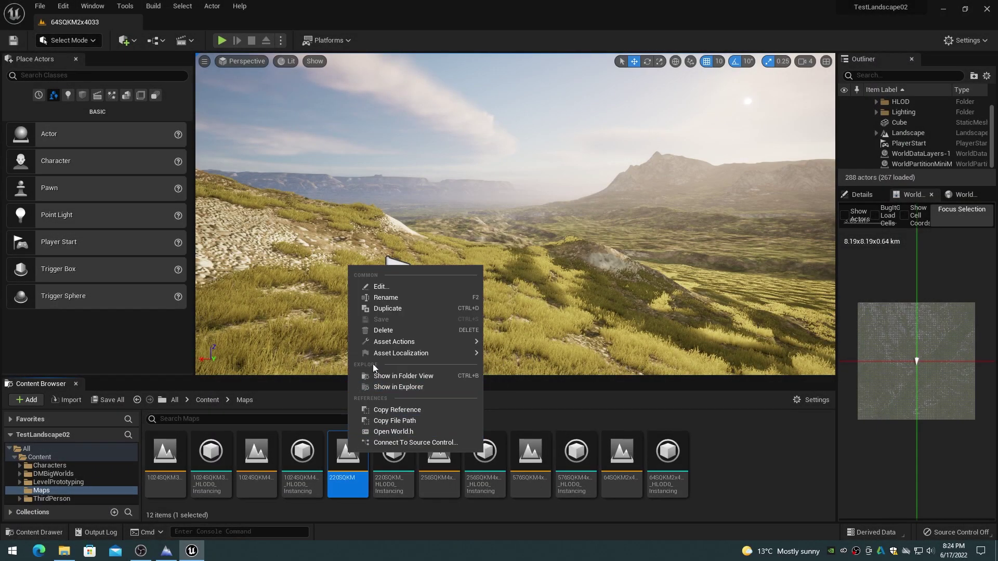
pyautogui.click(387, 330)
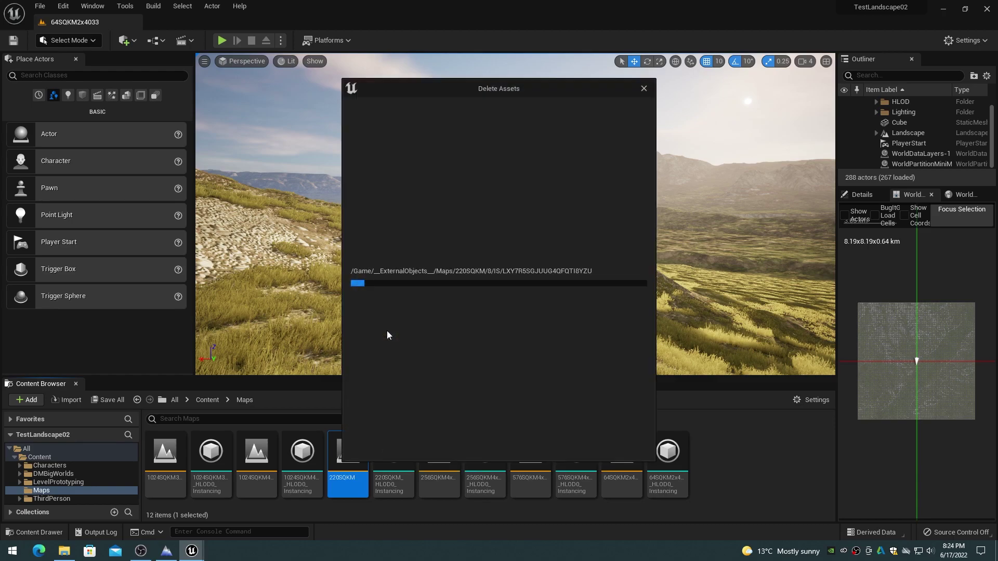